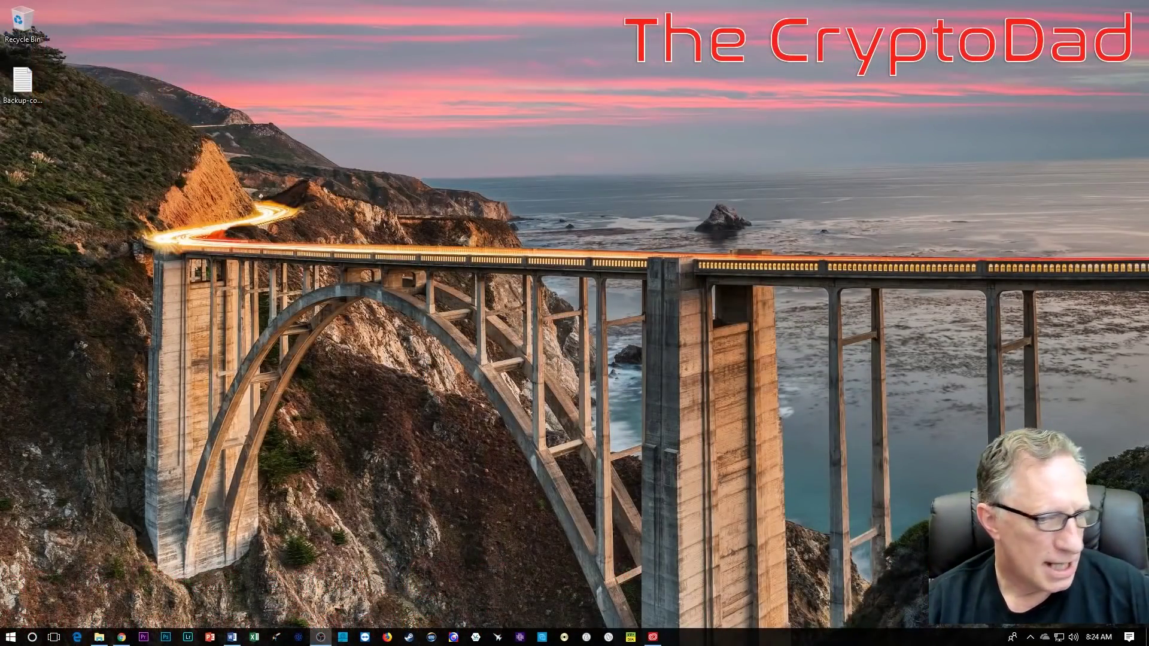
- Bring up the digital legacy document and highlight the Authenticator iOS download link and the setup-guide link
{"action": "left_click", "coordinate": [233, 637]}
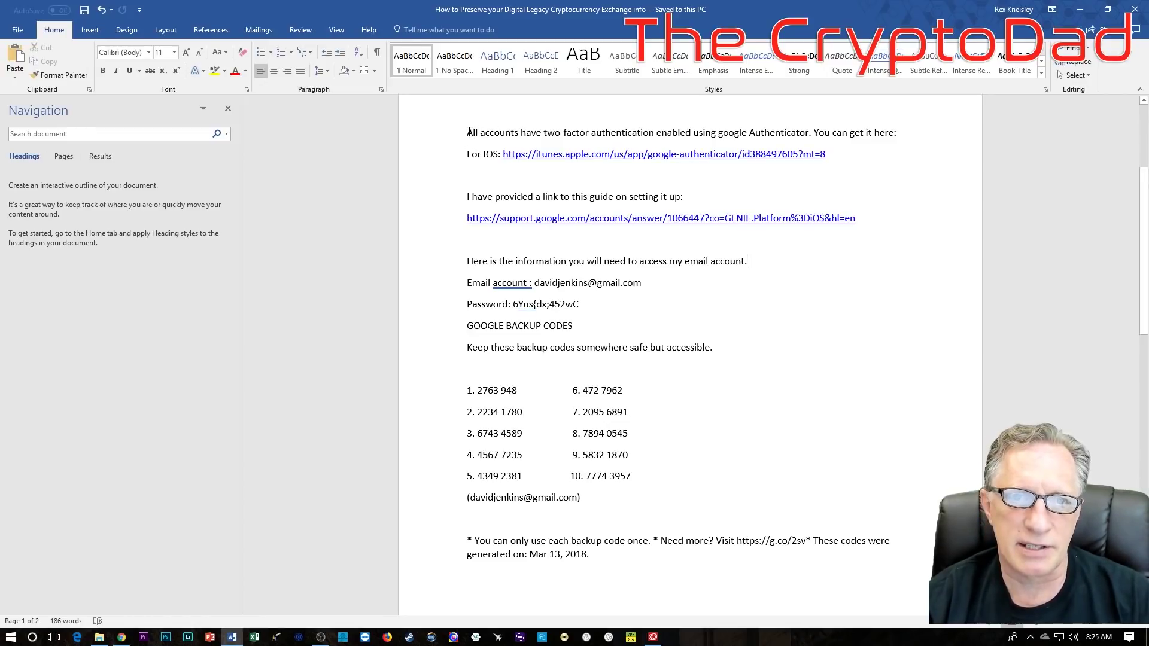
{"action": "left_click_drag", "start_coordinate": [469, 133], "coordinate": [645, 150]}
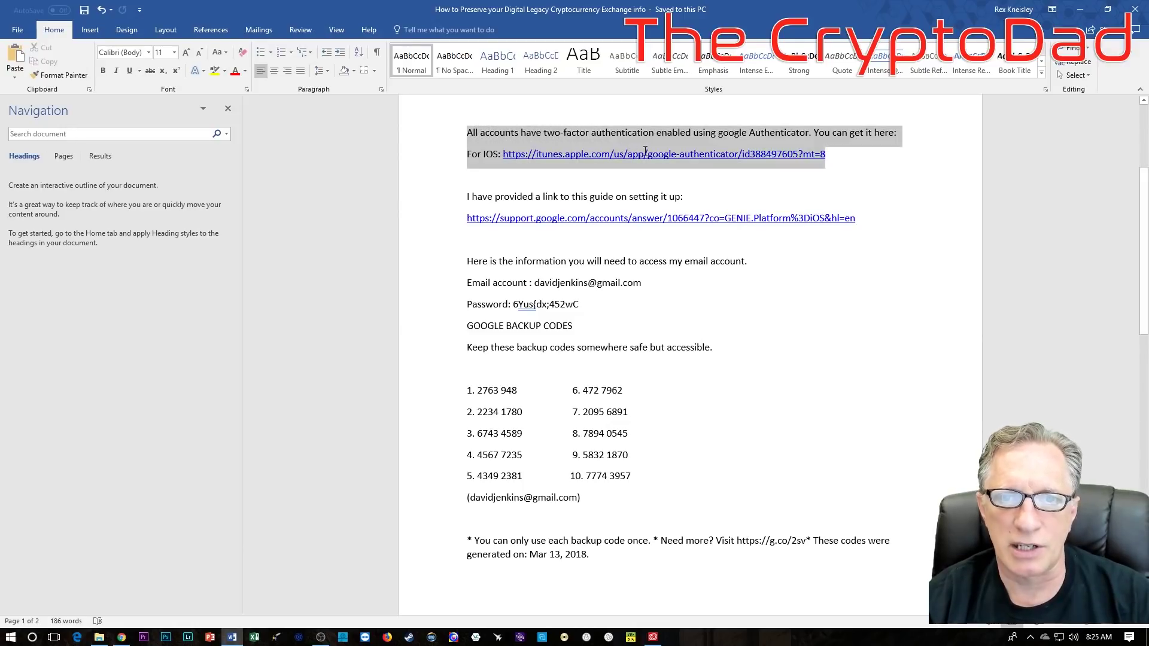
{"action": "left_click_drag", "start_coordinate": [829, 157], "coordinate": [834, 156]}
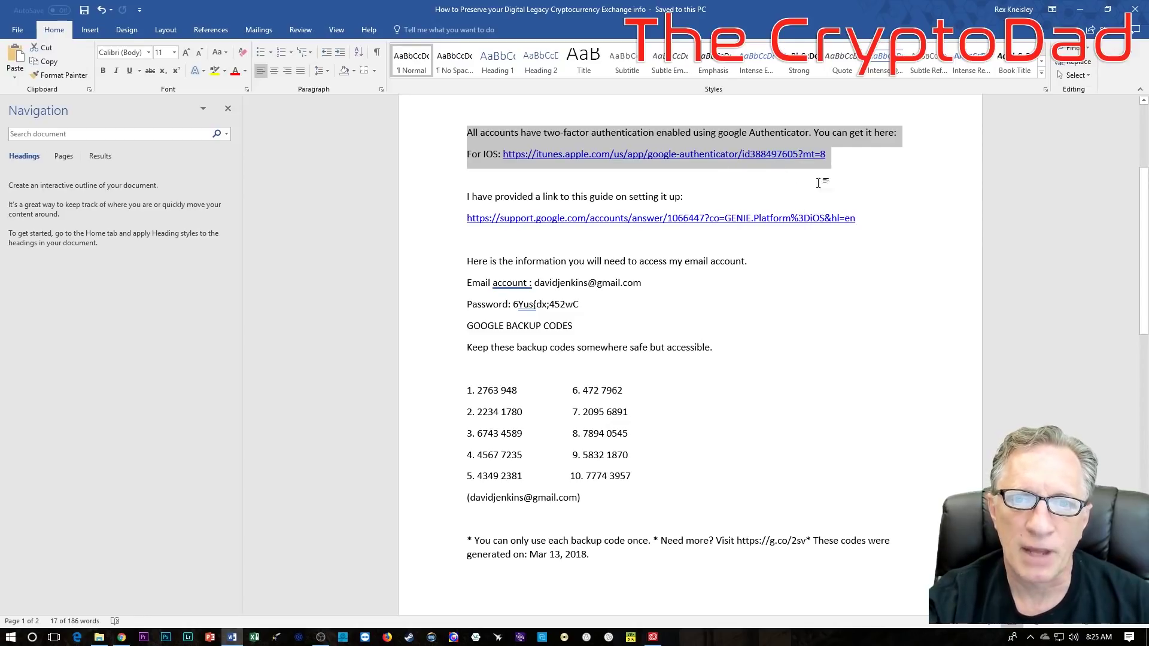
{"action": "left_click_drag", "start_coordinate": [467, 196], "coordinate": [661, 222]}
{"action": "left_click_drag", "start_coordinate": [843, 223], "coordinate": [844, 223]}
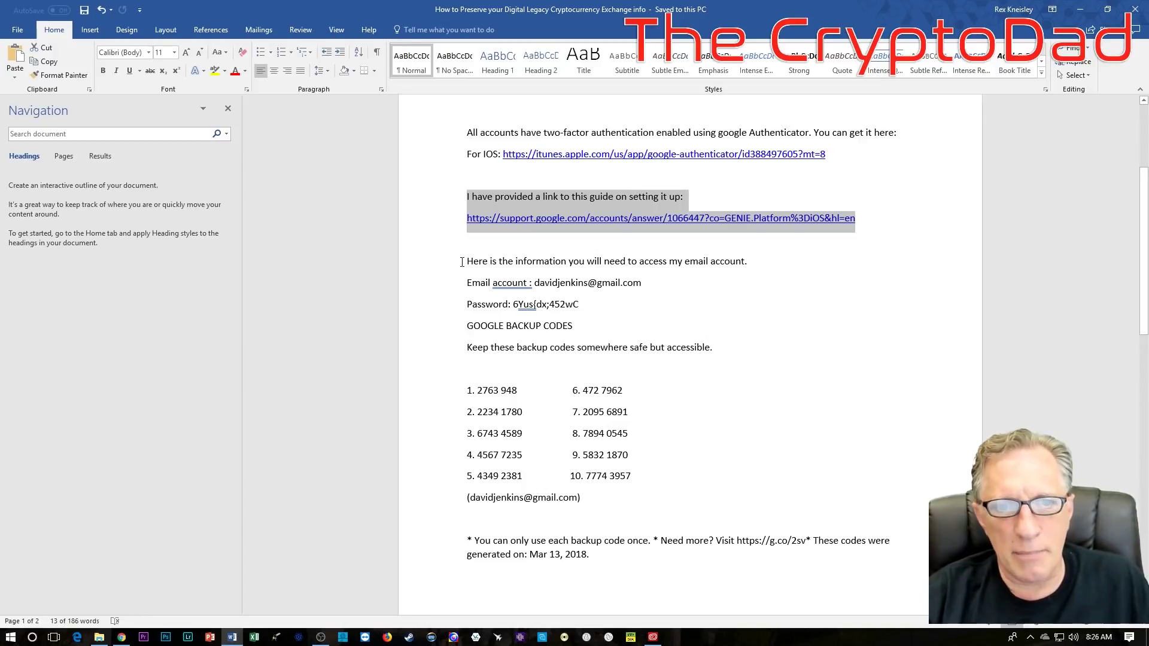
{"action": "left_click_drag", "start_coordinate": [466, 261], "coordinate": [655, 288]}
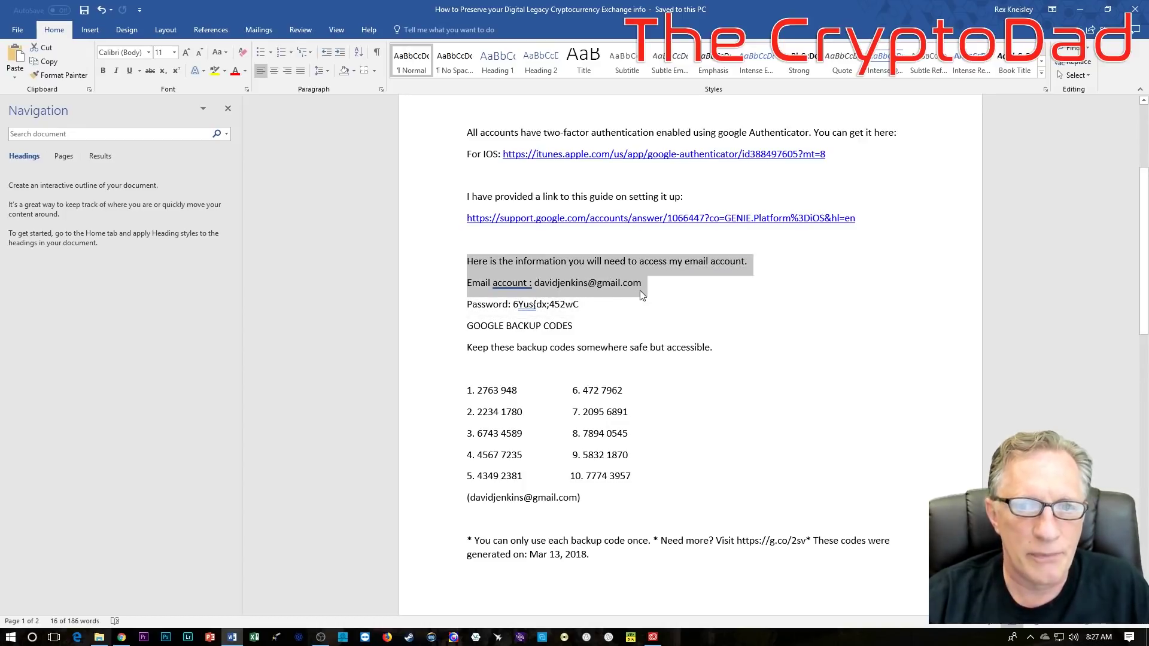
{"action": "left_click", "coordinate": [669, 297]}
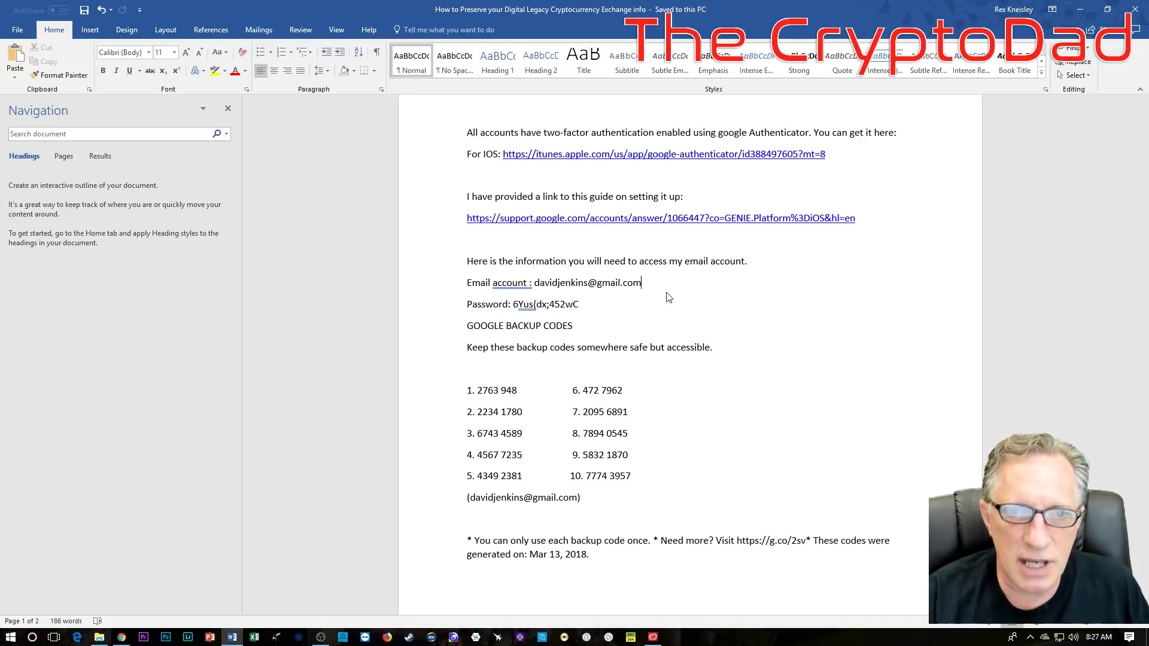
{"action": "left_click", "coordinate": [667, 289]}
{"action": "left_click_drag", "start_coordinate": [467, 283], "coordinate": [644, 284]}
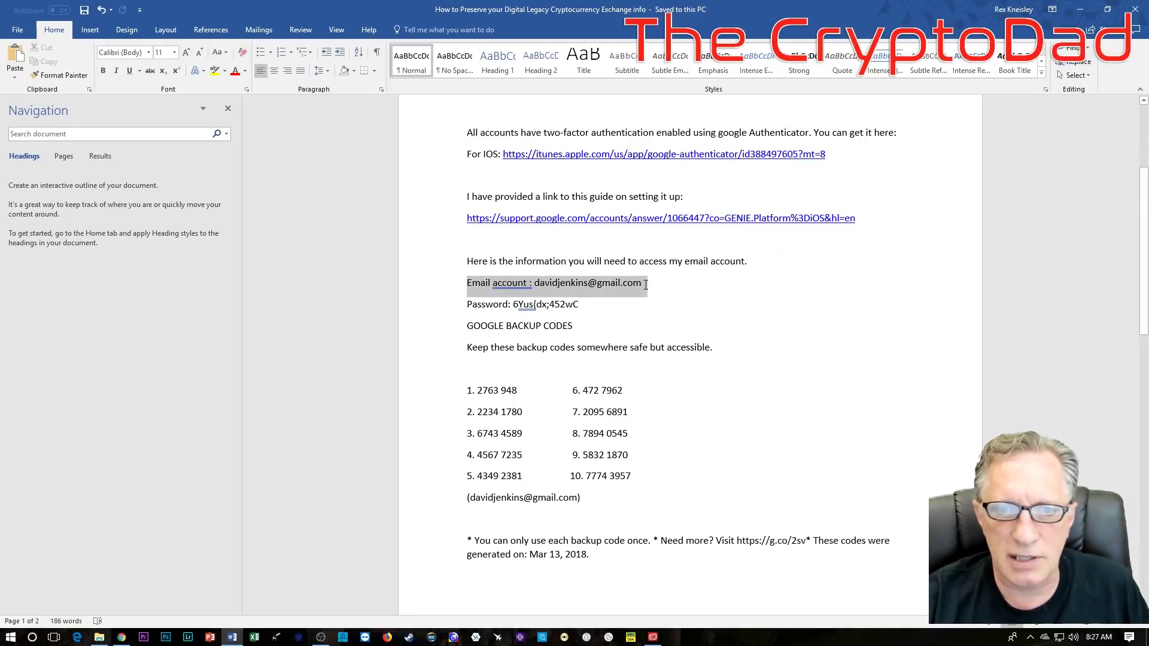
{"action": "left_click_drag", "start_coordinate": [514, 306], "coordinate": [585, 304]}
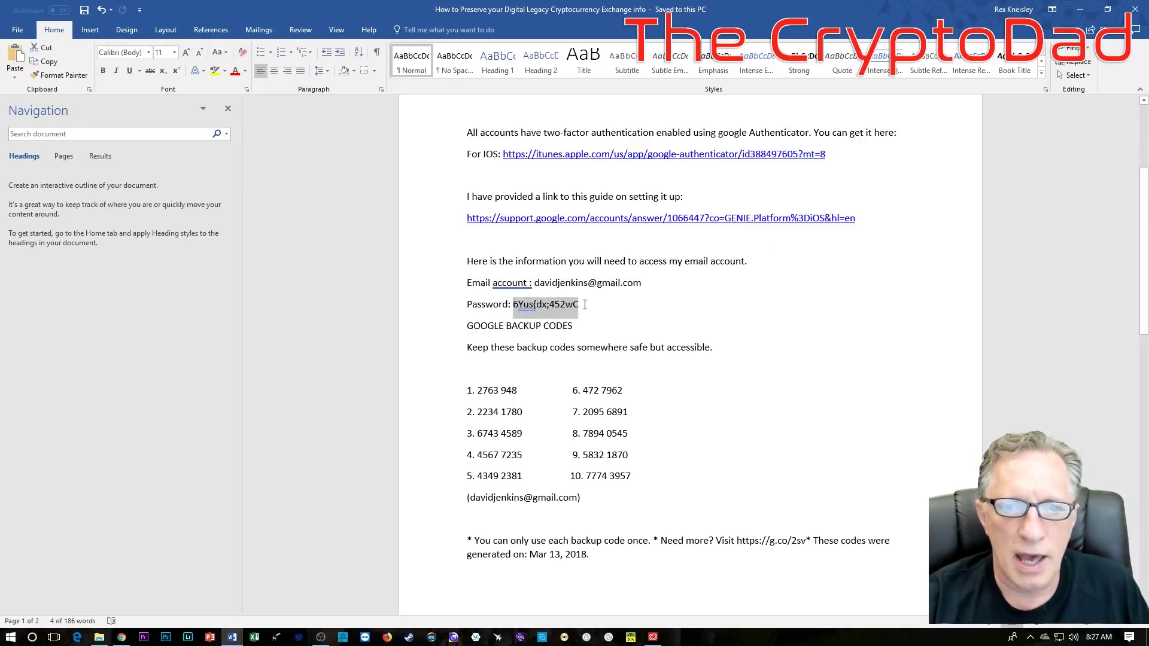
{"action": "left_click_drag", "start_coordinate": [466, 327], "coordinate": [656, 491]}
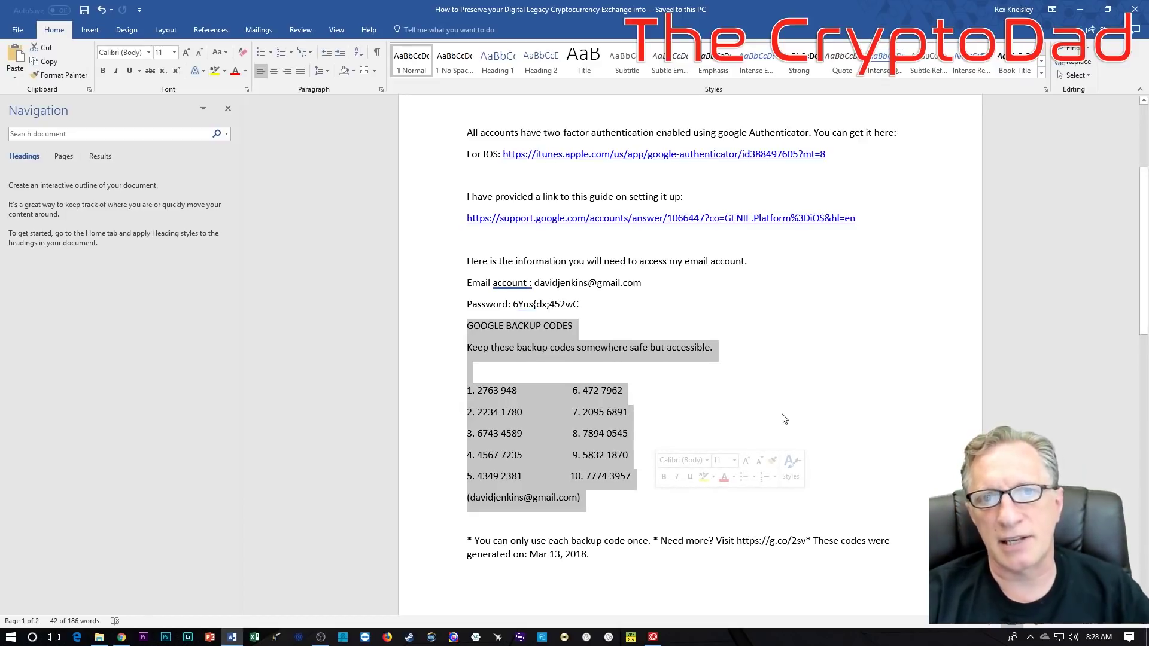
- Scroll to page 2 and highlight the Binance website, username, password and 2fa backup code
{"action": "scroll", "coordinate": [783, 413], "scroll_direction": "down", "scroll_amount": 1}
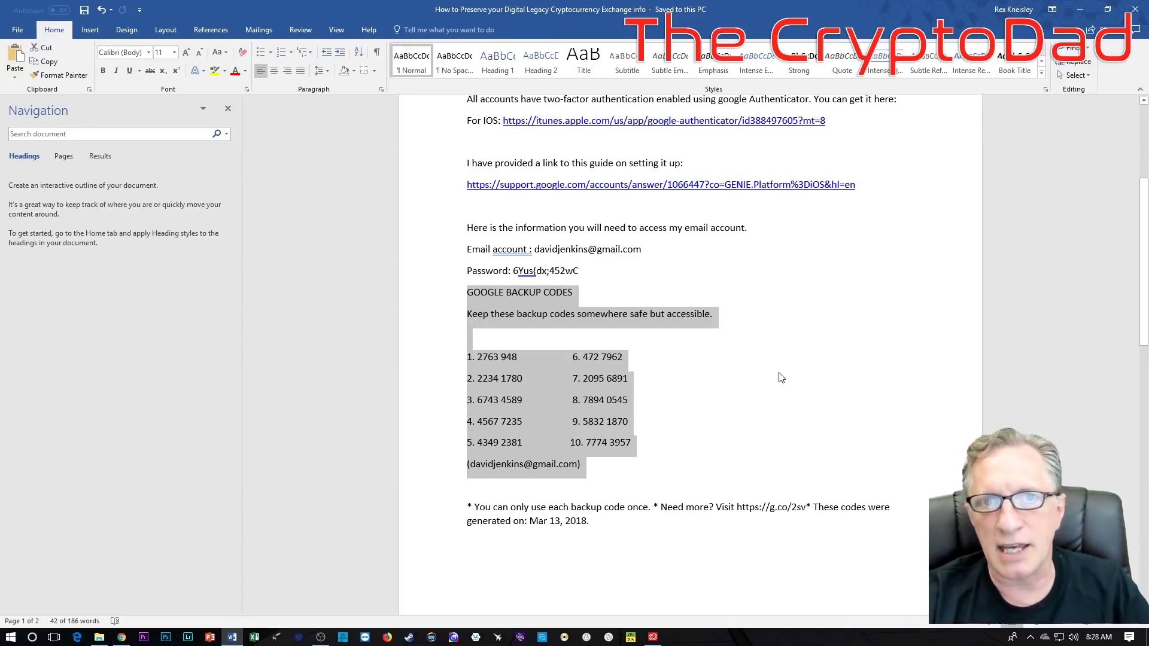
{"action": "scroll", "coordinate": [777, 373], "scroll_direction": "down", "scroll_amount": 1}
{"action": "scroll", "coordinate": [776, 374], "scroll_direction": "down", "scroll_amount": 5}
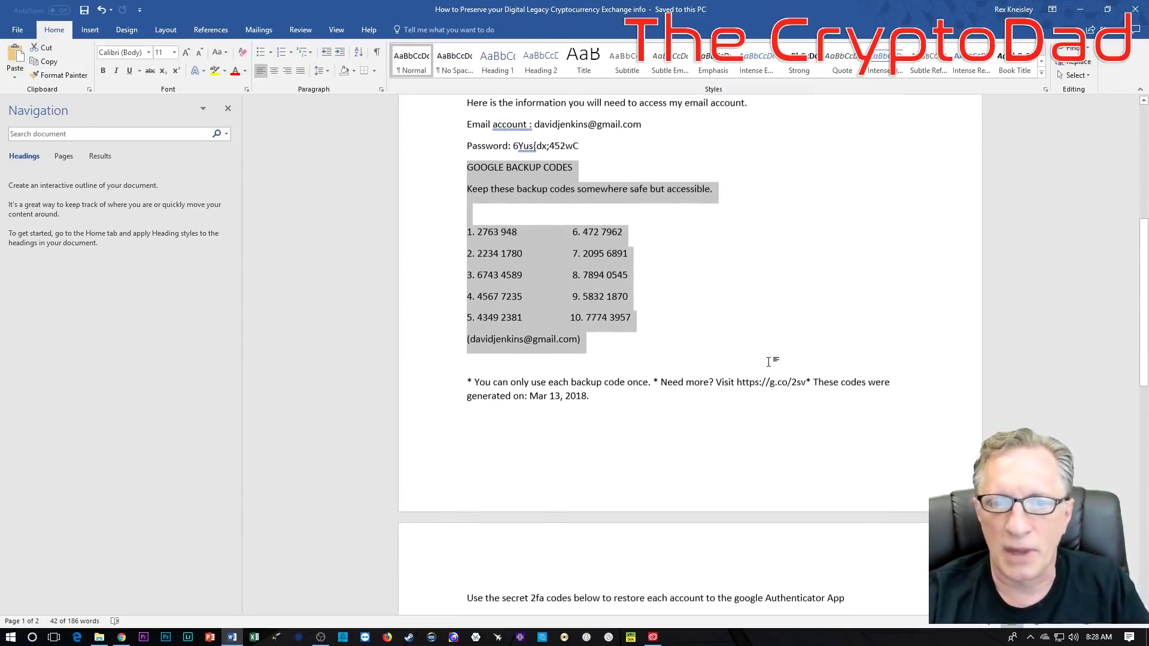
{"action": "scroll", "coordinate": [683, 419], "scroll_direction": "down", "scroll_amount": 5}
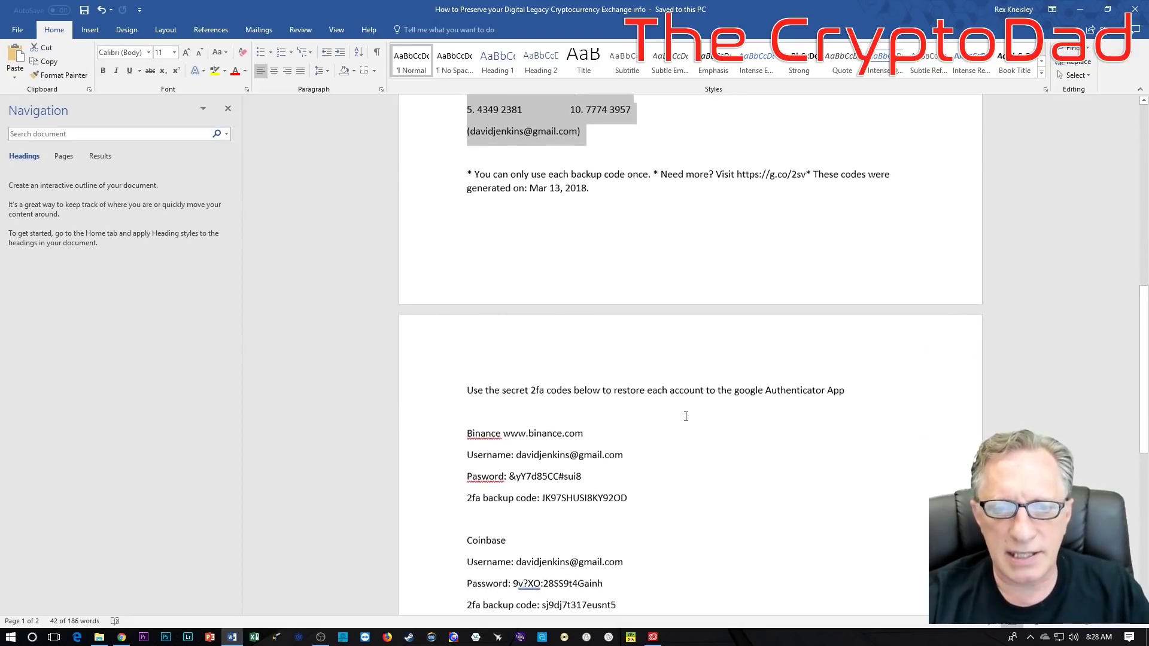
{"action": "scroll", "coordinate": [732, 420], "scroll_direction": "down", "scroll_amount": 1}
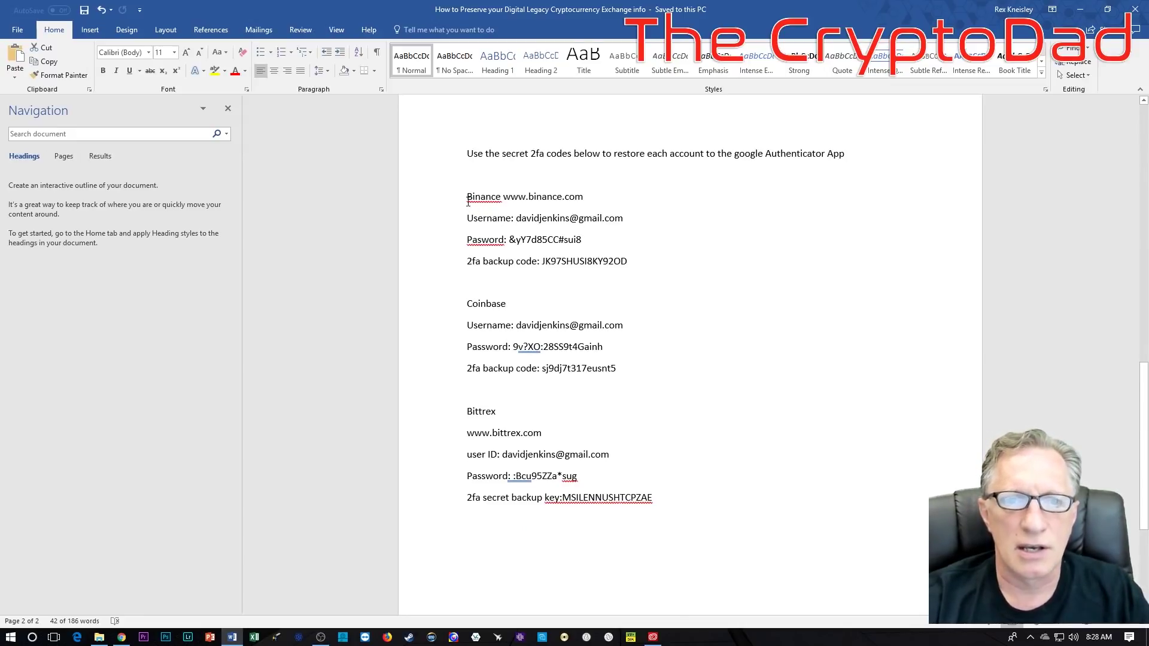
{"action": "left_click_drag", "start_coordinate": [467, 198], "coordinate": [648, 196]}
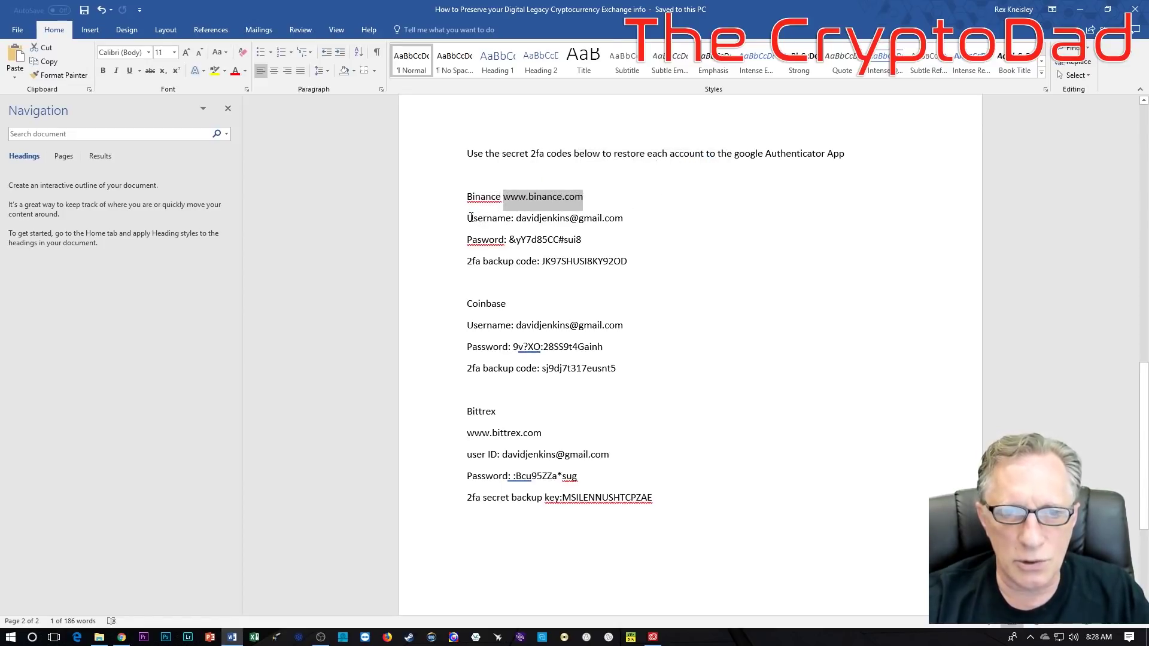
{"action": "left_click_drag", "start_coordinate": [468, 218], "coordinate": [613, 218]}
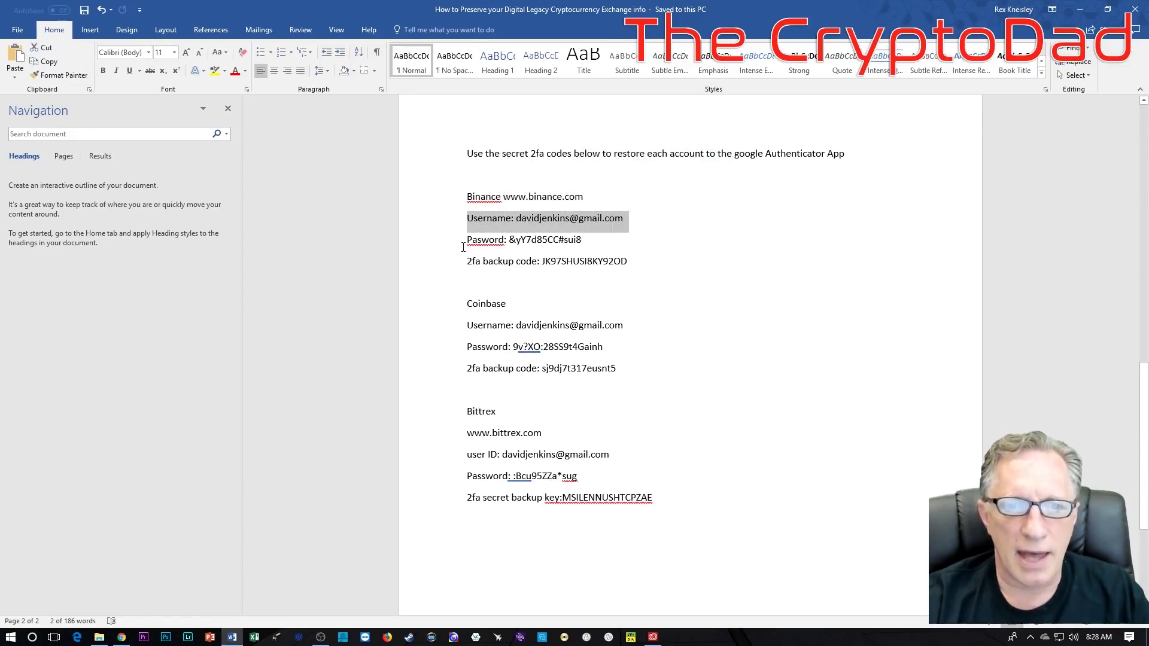
{"action": "left_click_drag", "start_coordinate": [469, 241], "coordinate": [586, 241]}
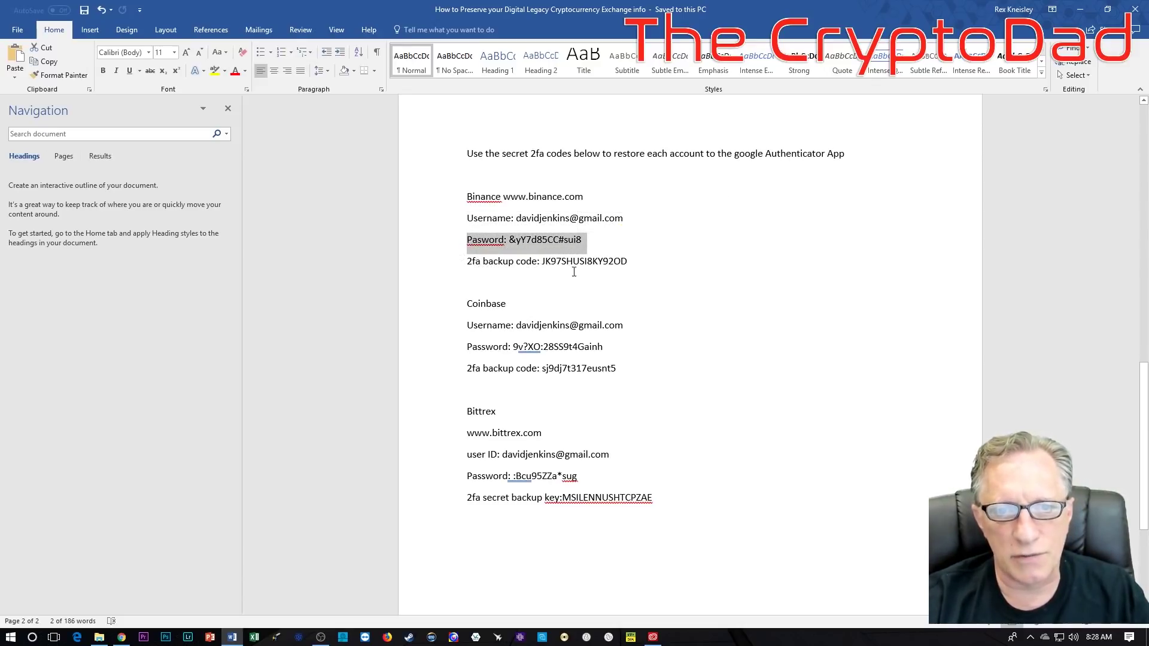
{"action": "left_click_drag", "start_coordinate": [544, 262], "coordinate": [626, 261]}
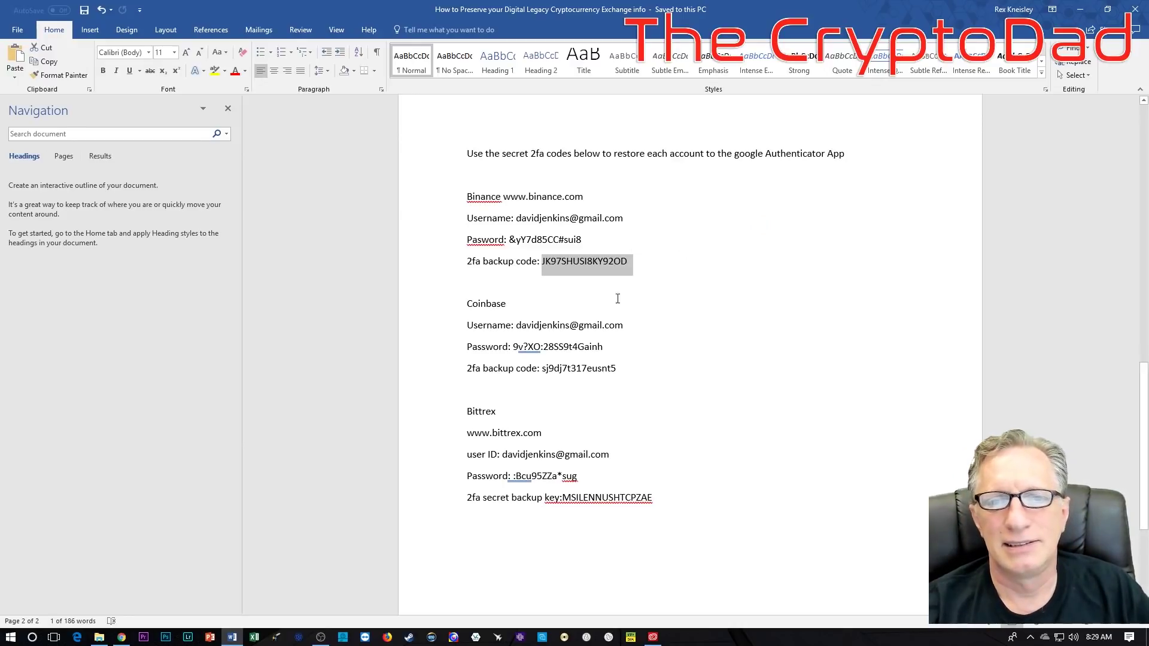
{"action": "left_click", "coordinate": [581, 303]}
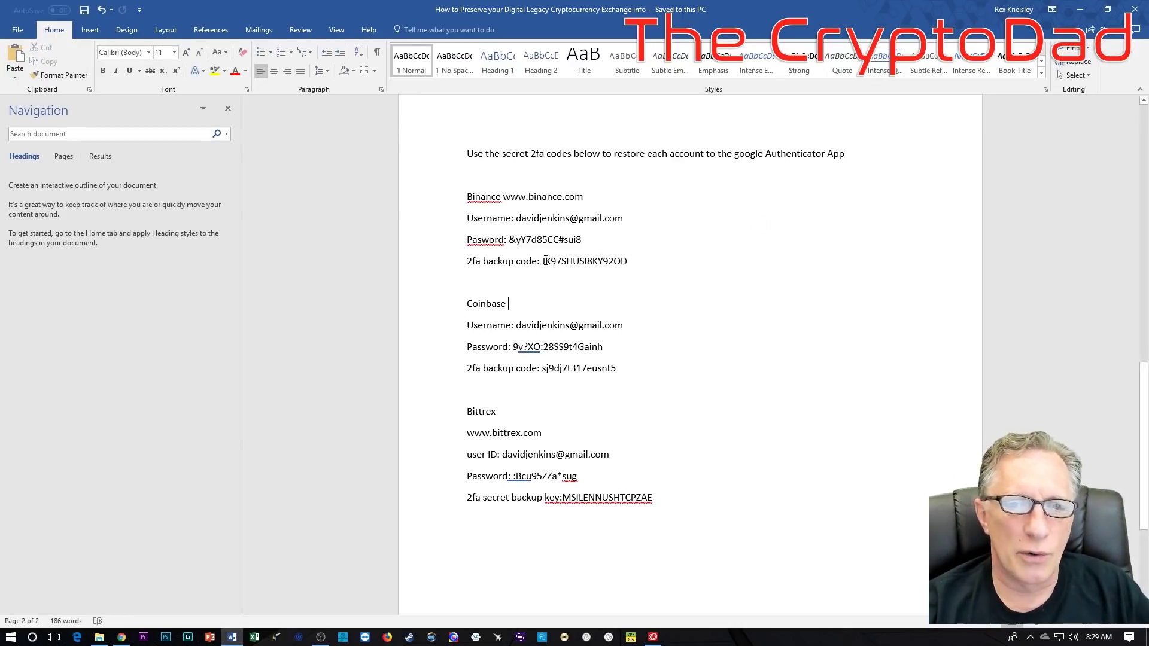
{"action": "left_click_drag", "start_coordinate": [542, 261], "coordinate": [633, 261]}
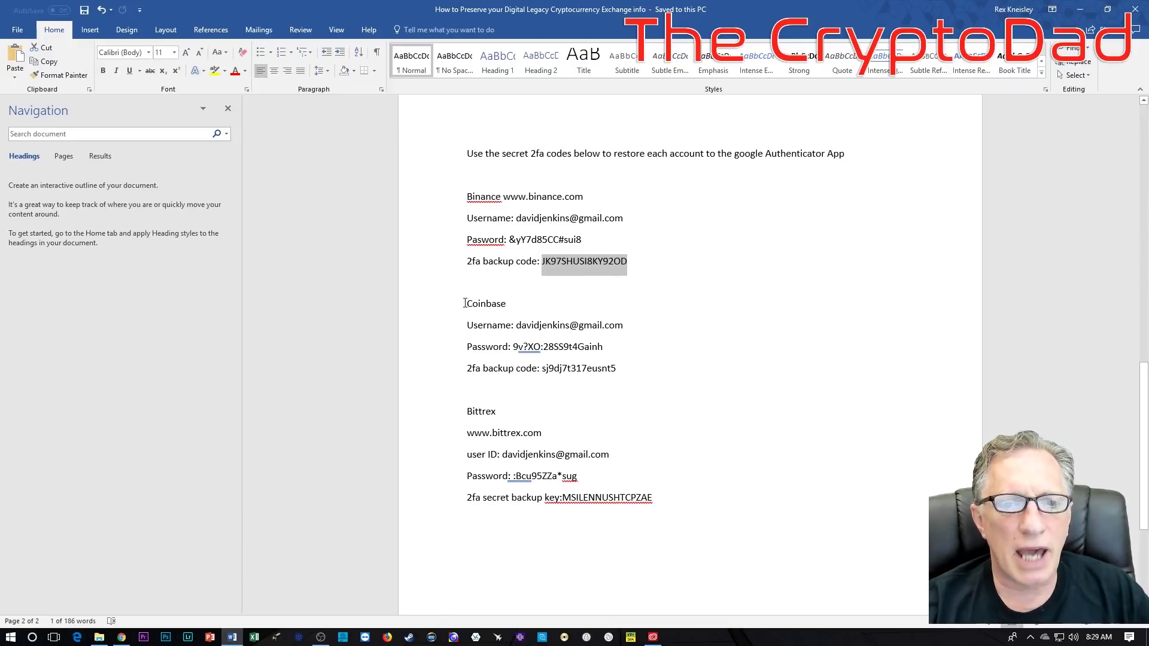
{"action": "left_click_drag", "start_coordinate": [465, 303], "coordinate": [514, 306]}
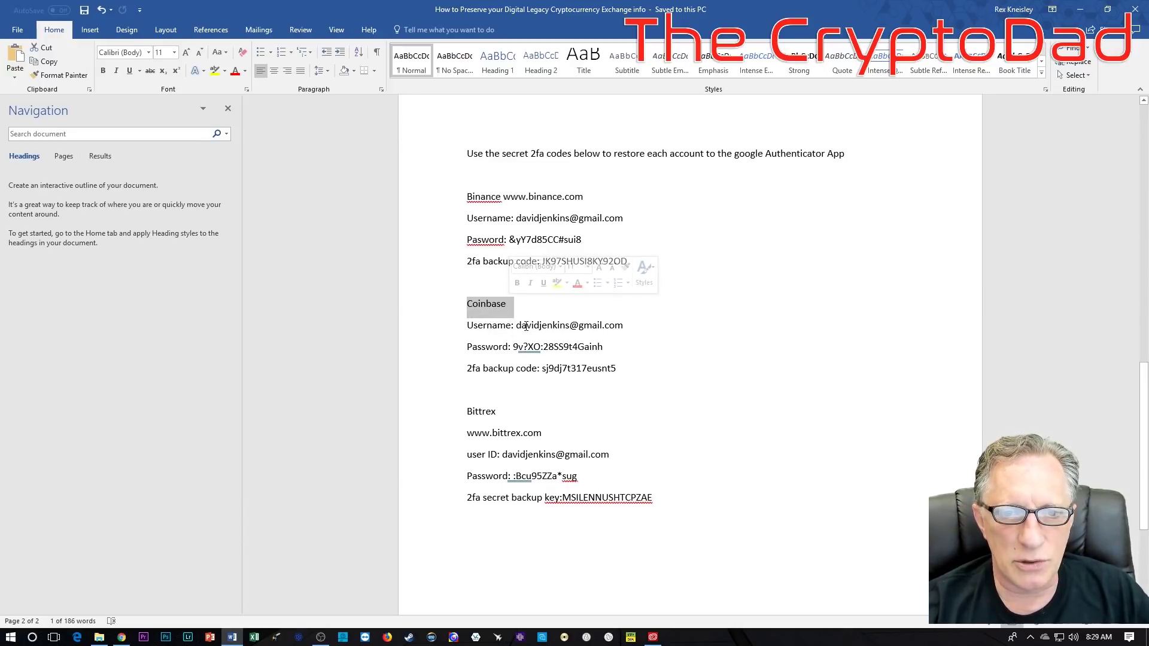
{"action": "left_click_drag", "start_coordinate": [516, 325], "coordinate": [629, 326]}
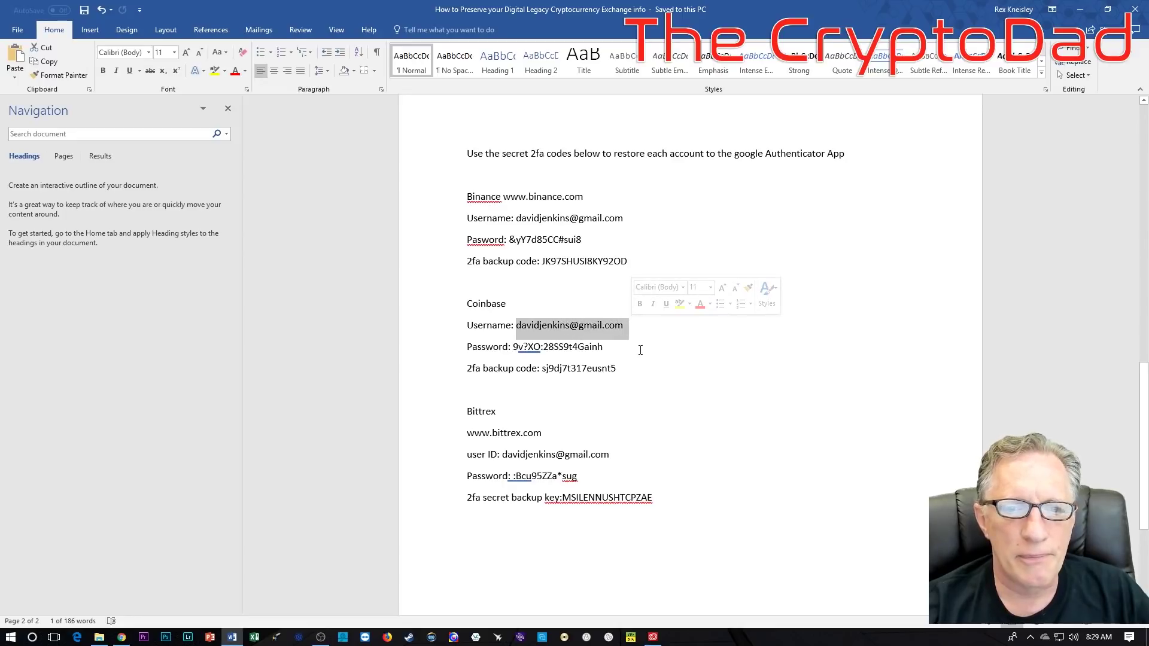
{"action": "left_click_drag", "start_coordinate": [514, 347], "coordinate": [603, 347]}
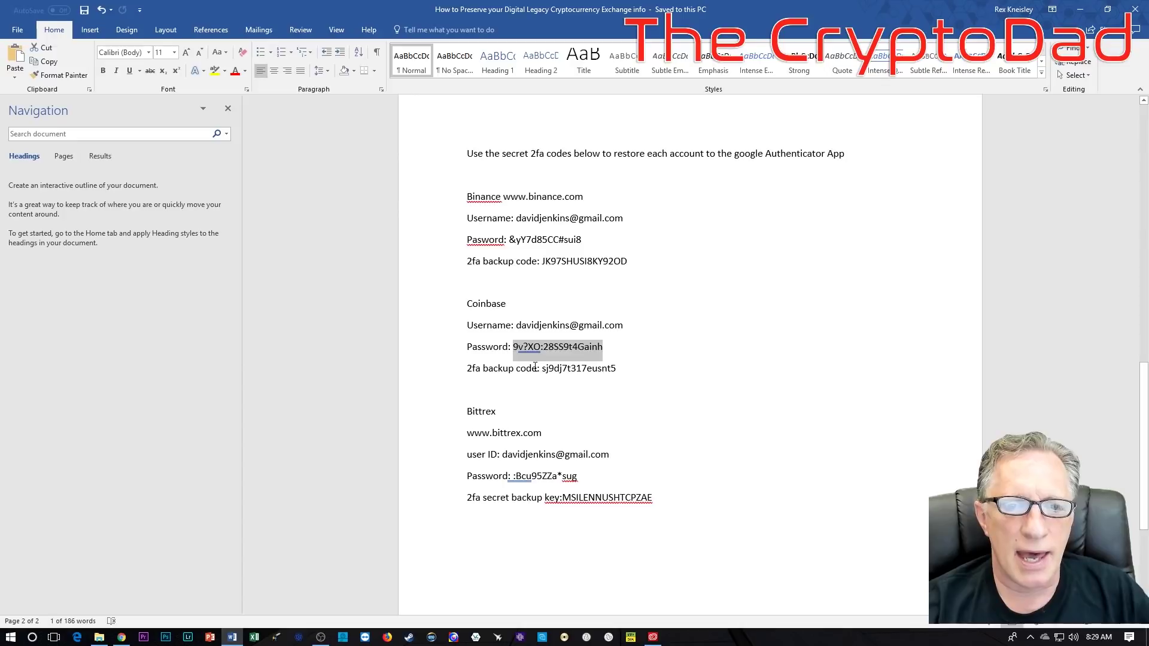
{"action": "left_click_drag", "start_coordinate": [540, 371], "coordinate": [630, 386]}
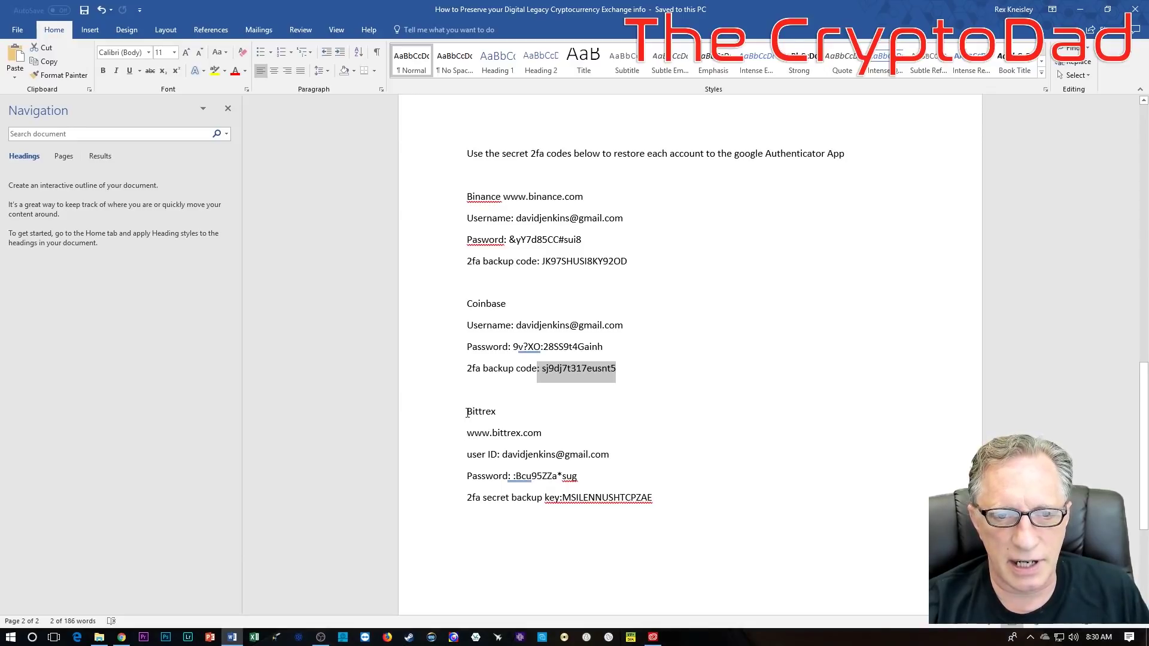
- Highlight the Bittrex website and password, then place the cursor right after 'key:'
{"action": "left_click_drag", "start_coordinate": [468, 434], "coordinate": [609, 455]}
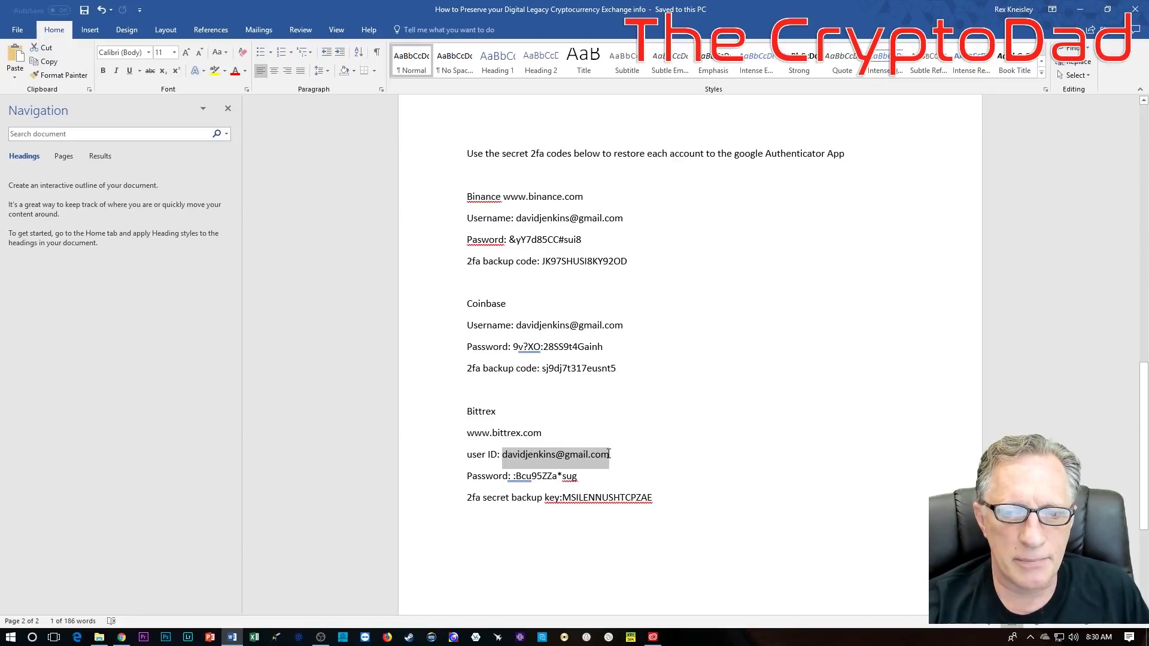
{"action": "left_click_drag", "start_coordinate": [509, 476], "coordinate": [581, 477]}
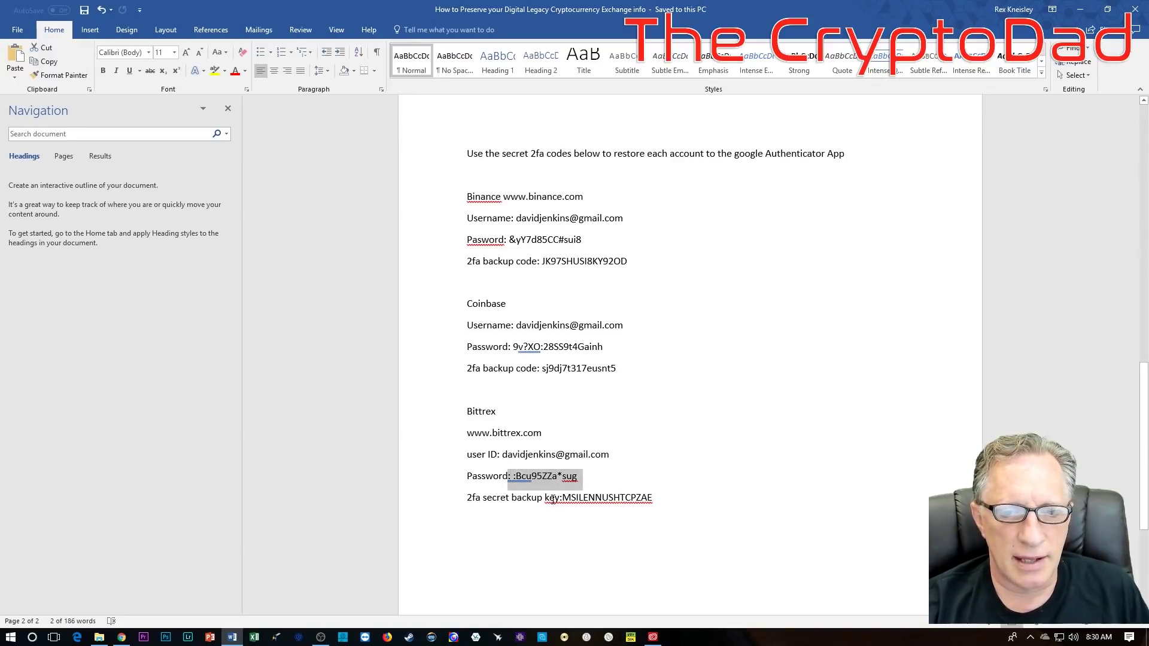
{"action": "left_click", "coordinate": [565, 498]}
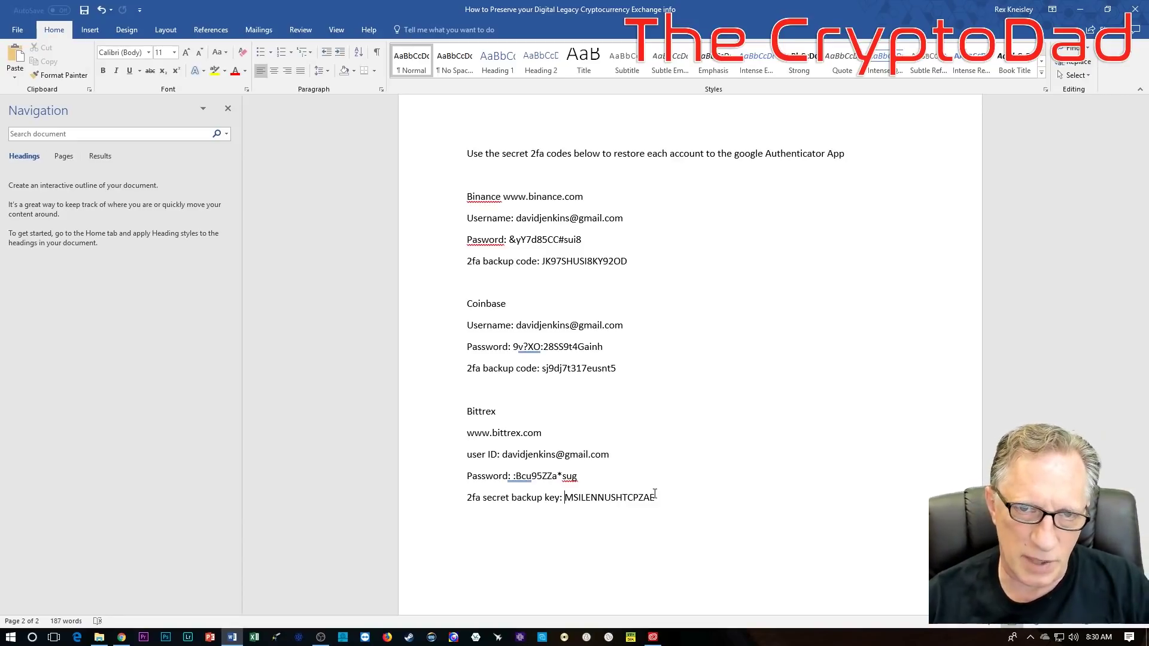
- Select the Google backup codes block, then minimize Word and switch to the Gmail inbox
{"action": "scroll", "coordinate": [658, 496], "scroll_direction": "up", "scroll_amount": 12}
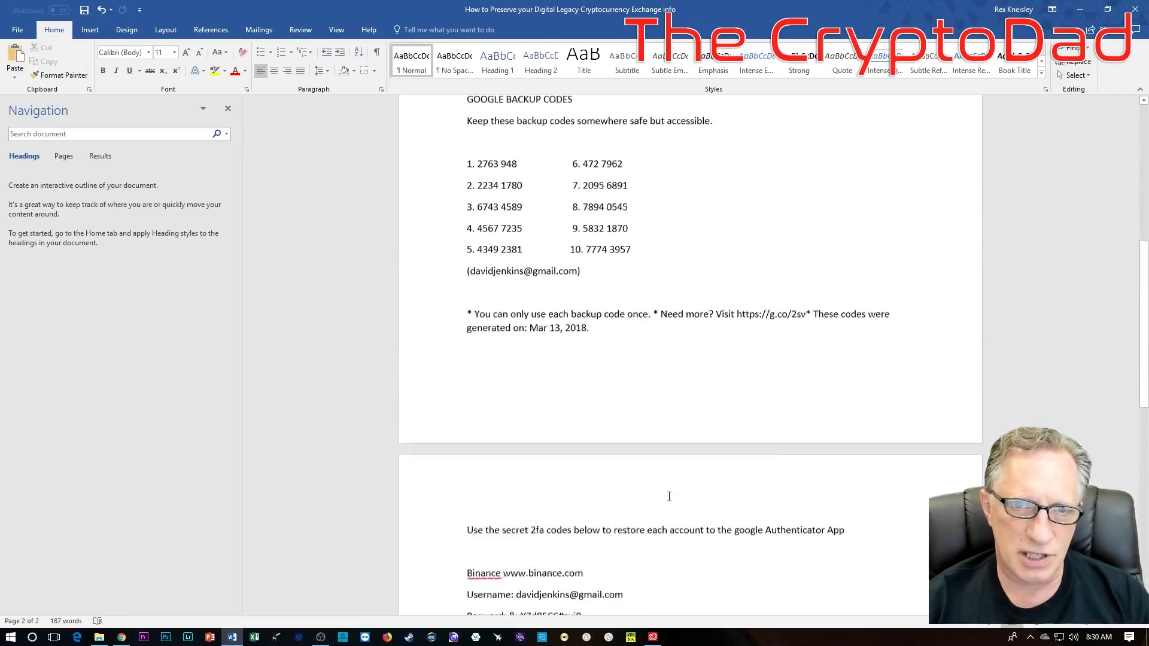
{"action": "scroll", "coordinate": [623, 344], "scroll_direction": "up", "scroll_amount": 3}
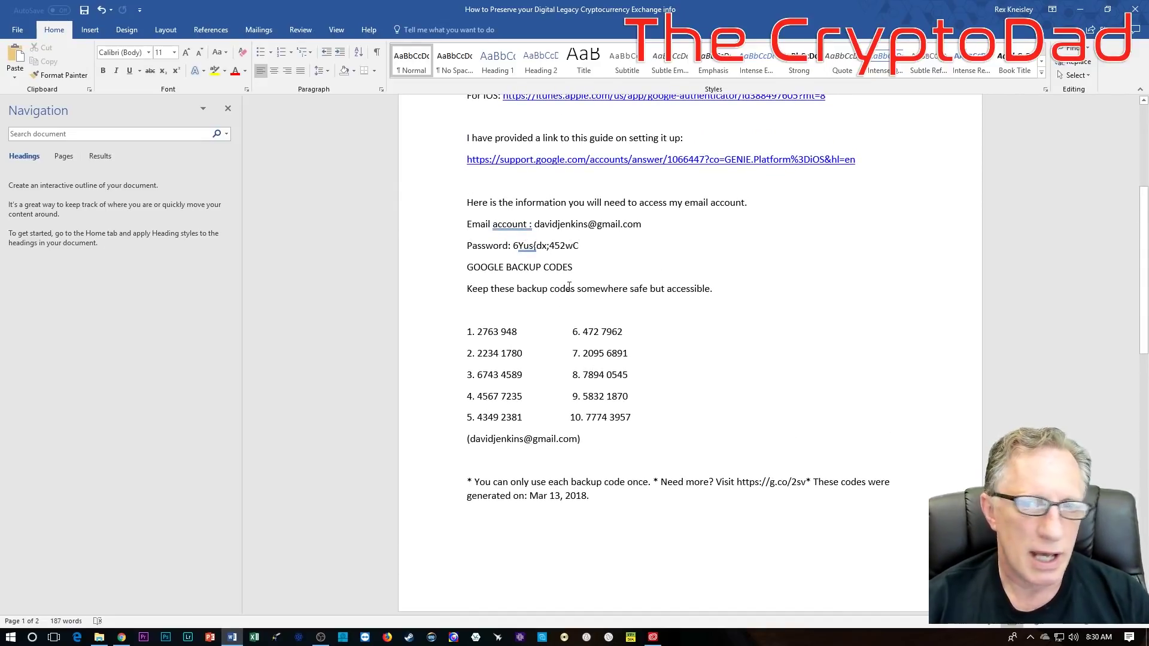
{"action": "left_click_drag", "start_coordinate": [477, 272], "coordinate": [681, 429]}
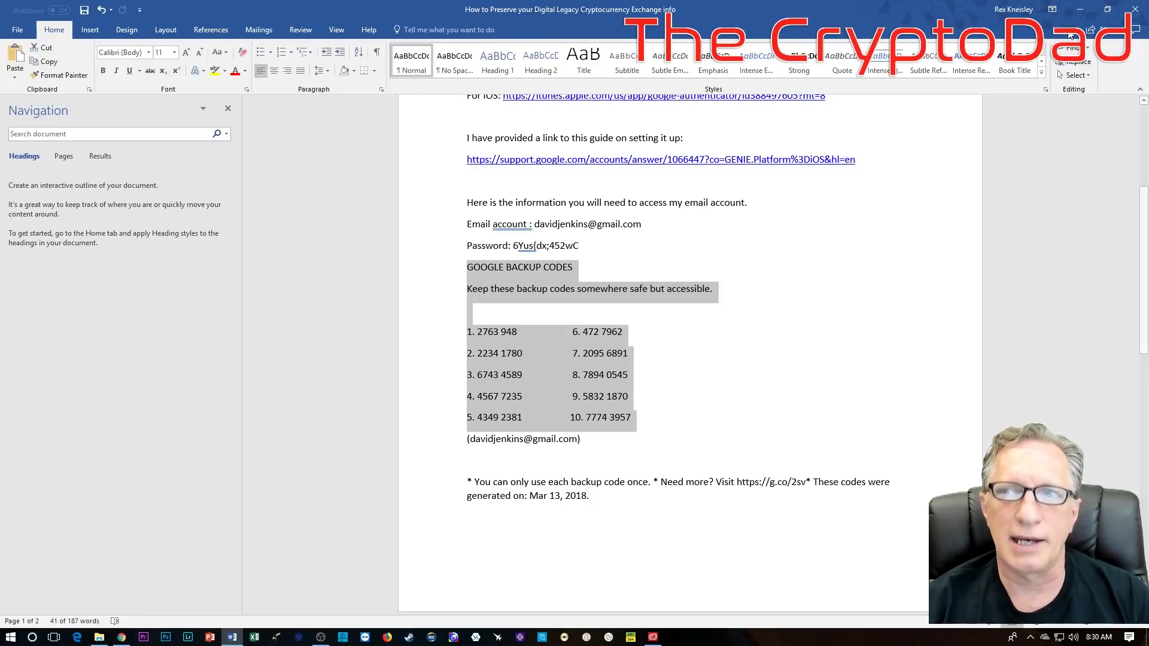
{"action": "left_click", "coordinate": [1078, 10]}
{"action": "key", "text": "alt+Tab"}
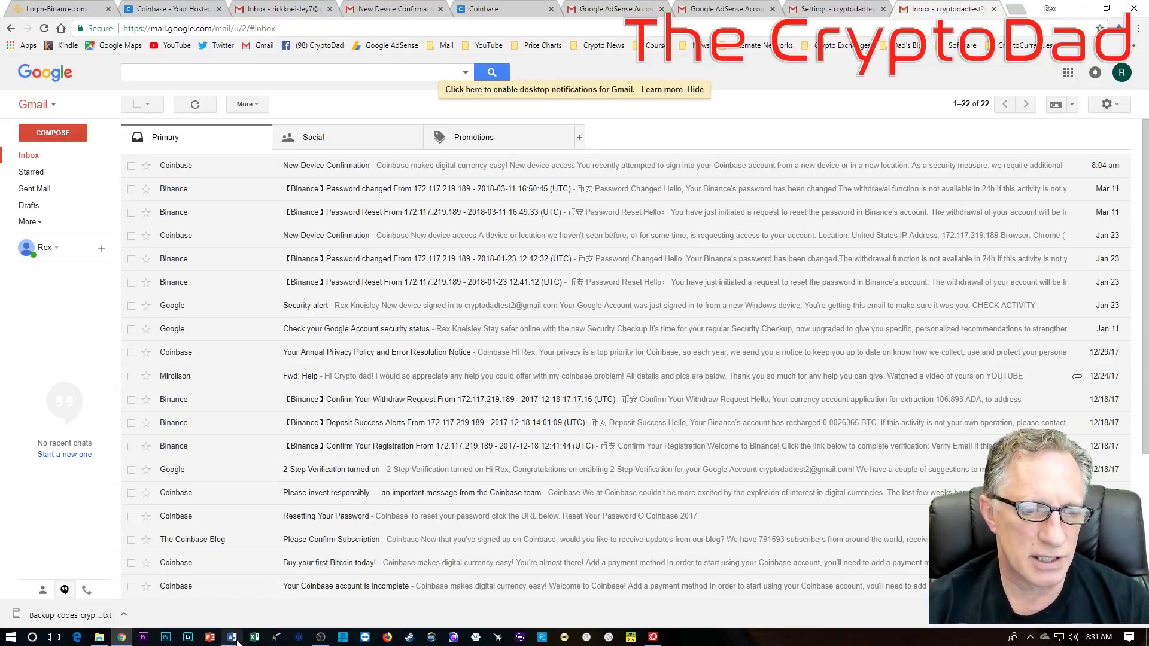
- Open Gmail Settings from the gear menu and go to the Accounts and Import tab
{"action": "mouse_move", "coordinate": [237, 641]}
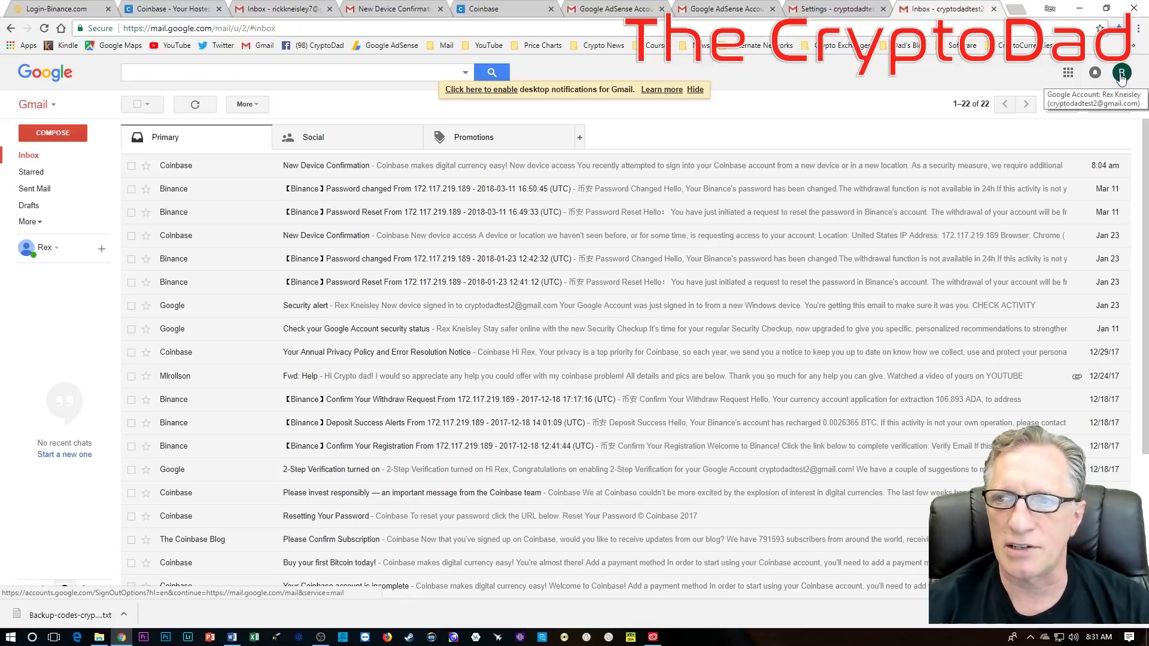
{"action": "left_click", "coordinate": [1122, 74]}
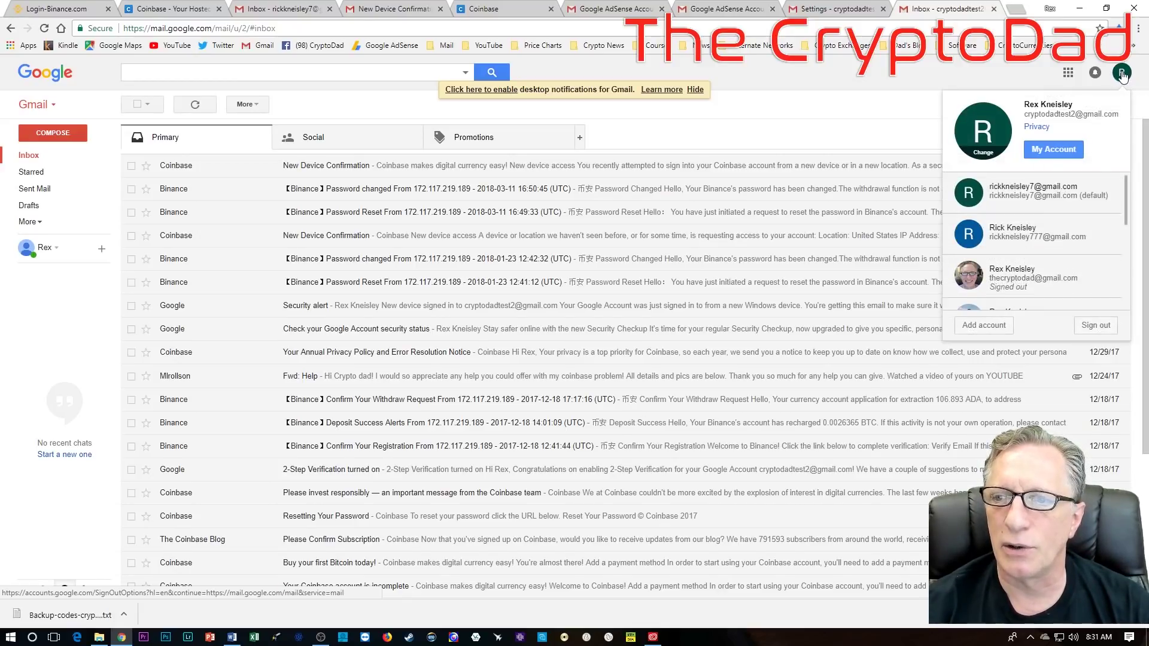
{"action": "left_click", "coordinate": [1122, 74]}
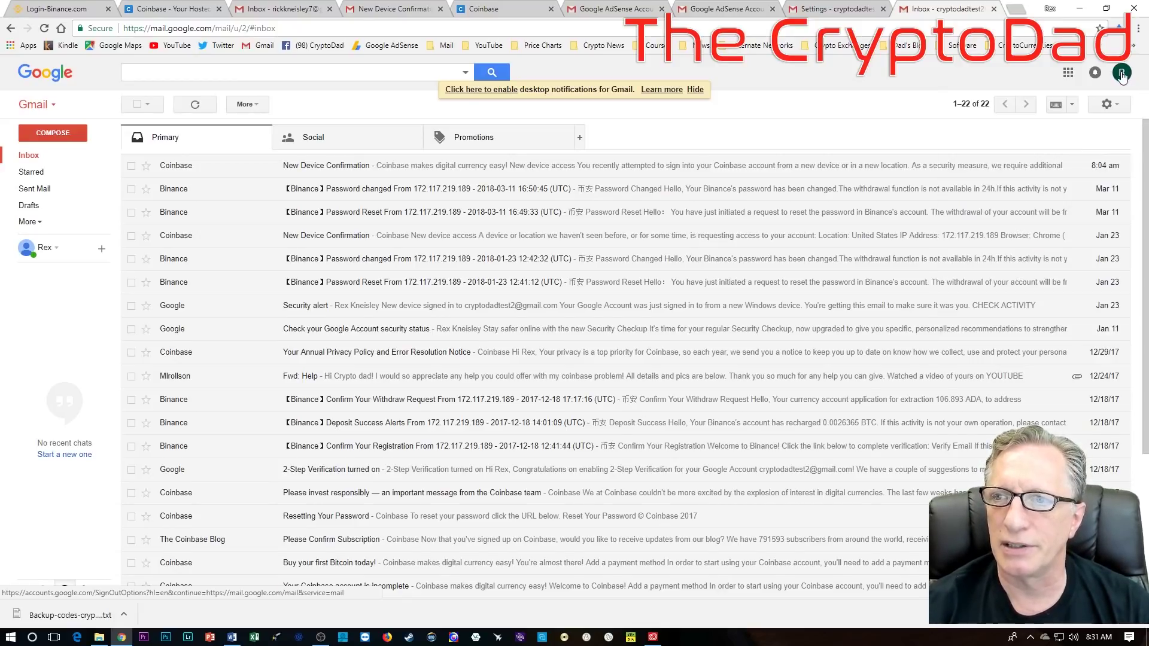
{"action": "left_click", "coordinate": [1108, 105]}
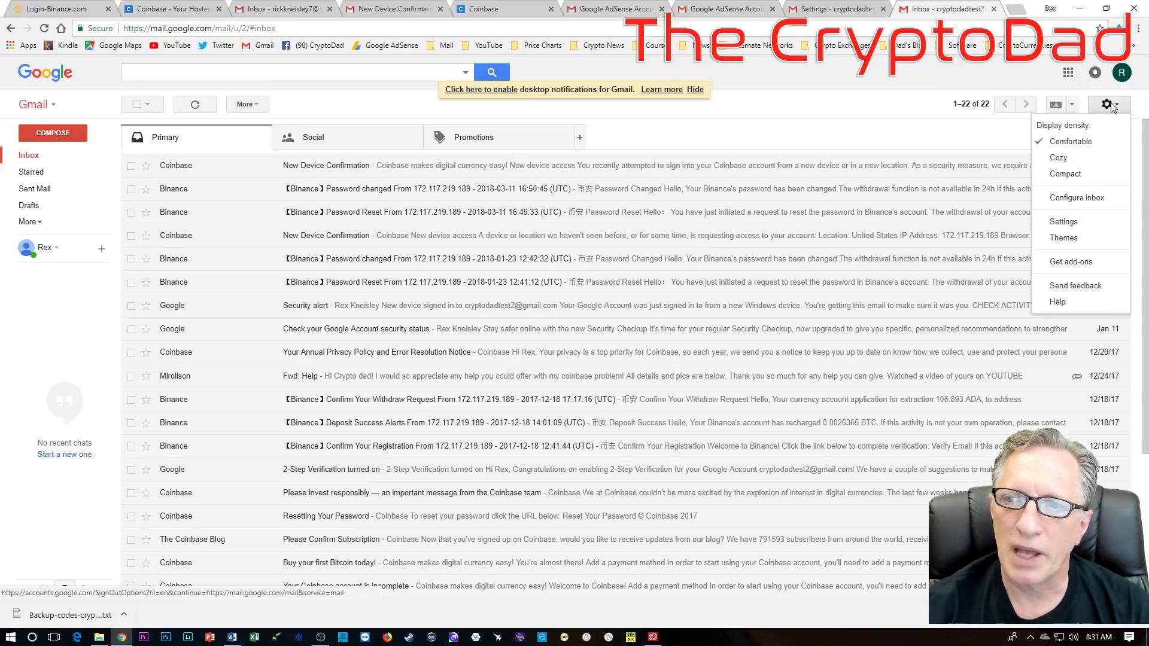
{"action": "left_click", "coordinate": [1075, 224]}
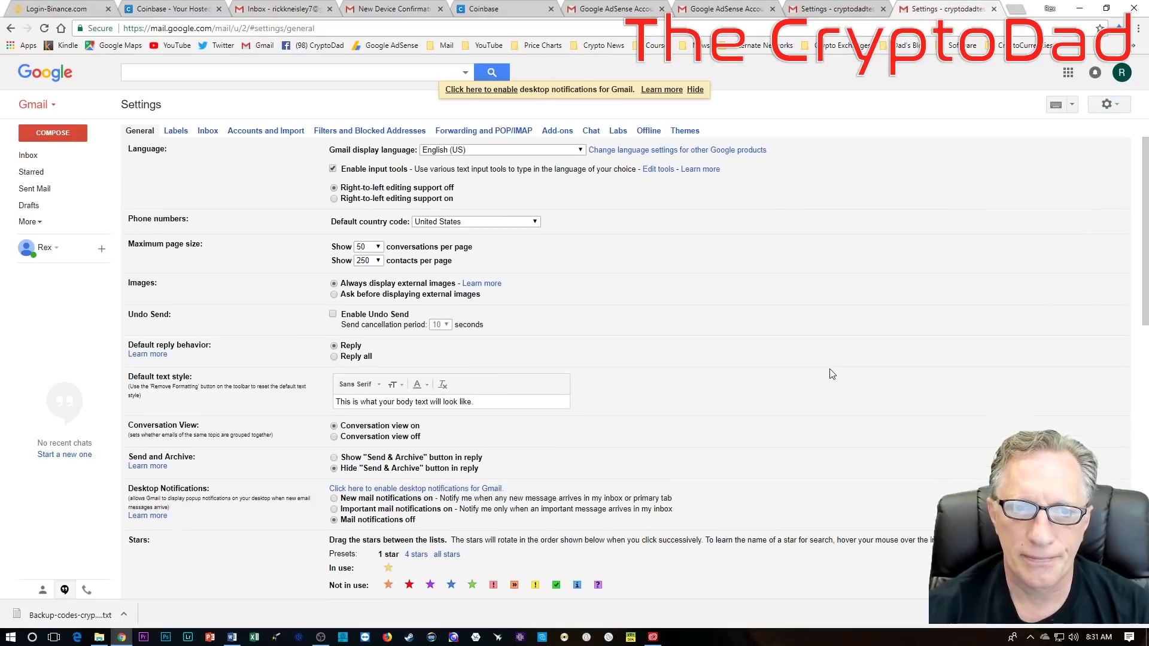
{"action": "left_click", "coordinate": [276, 135]}
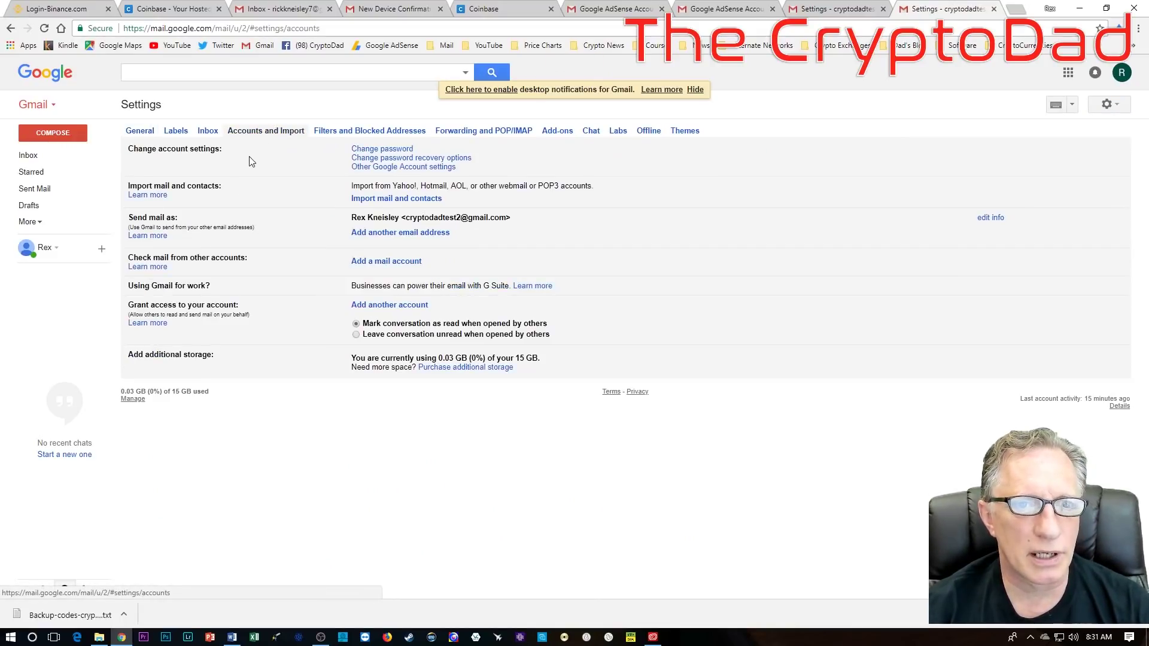
- Go from Other Google Account settings through Sign-in & security to the 2-Step Verification row
{"action": "left_click", "coordinate": [408, 171]}
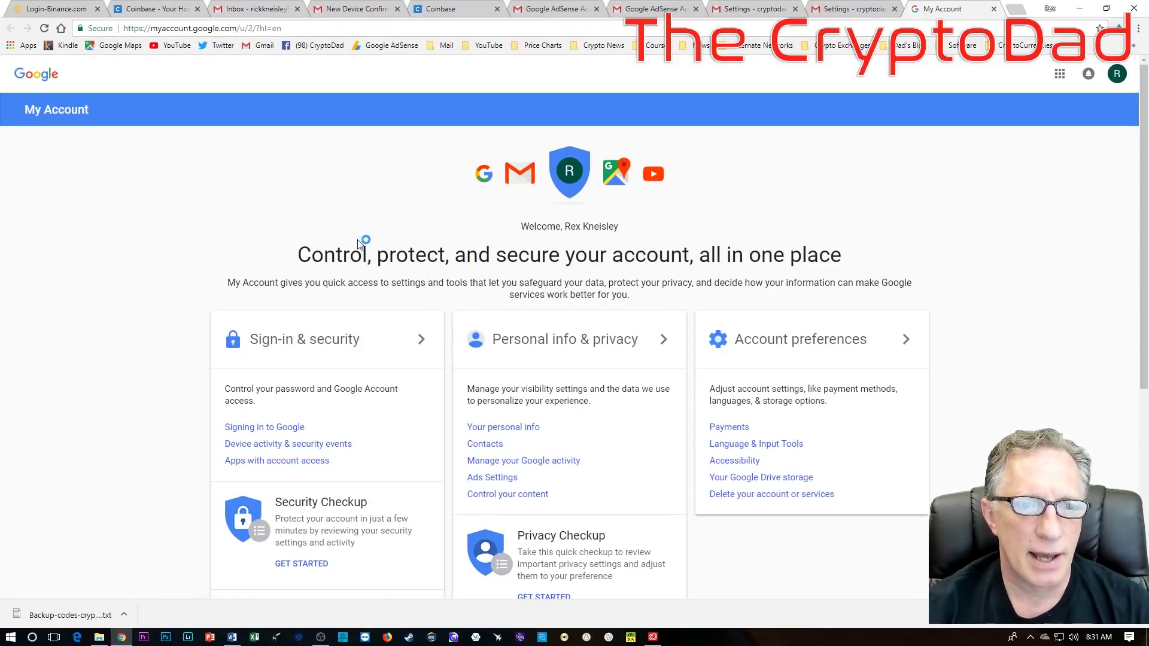
{"action": "scroll", "coordinate": [436, 239], "scroll_direction": "down", "scroll_amount": 3}
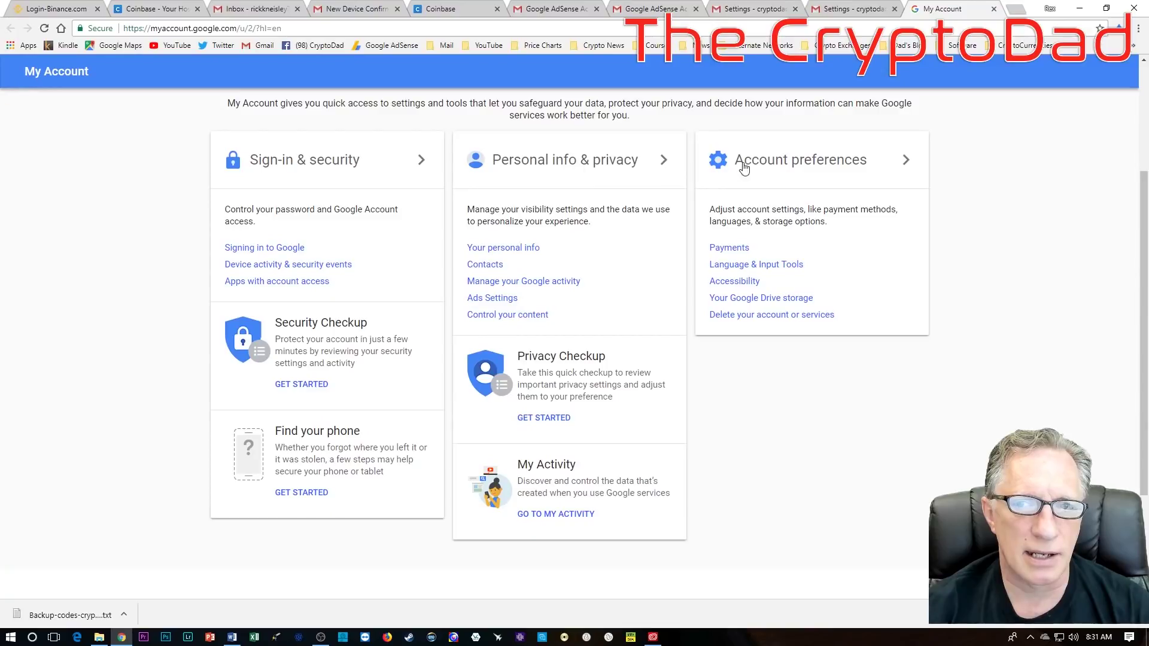
{"action": "scroll", "coordinate": [223, 284], "scroll_direction": "up", "scroll_amount": 2}
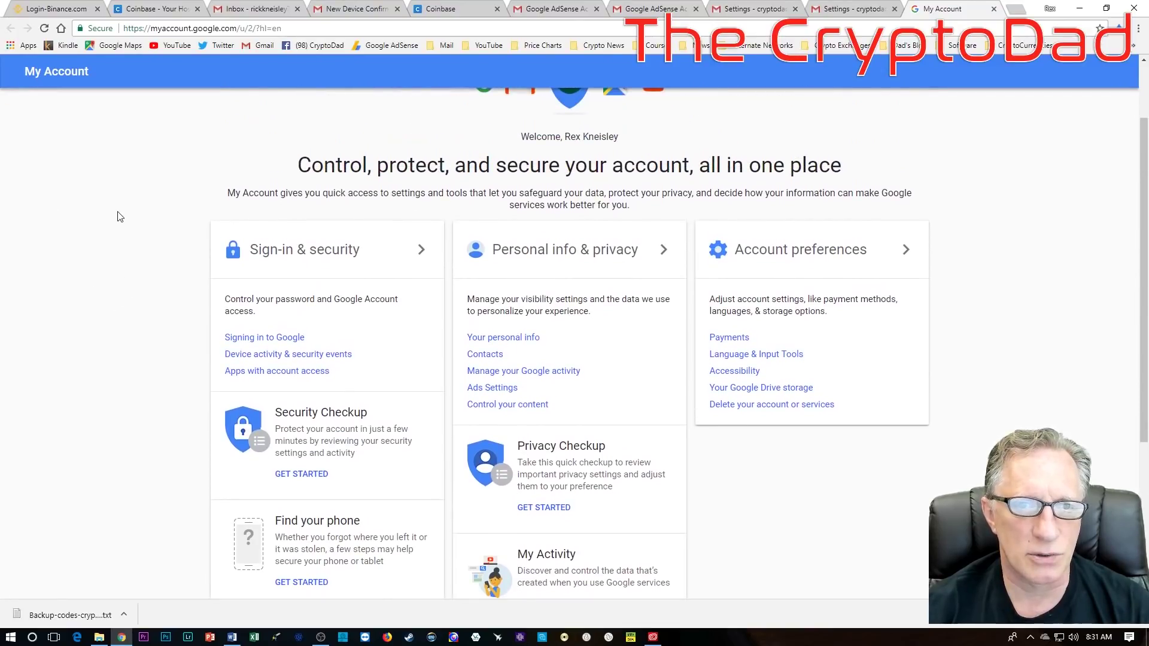
{"action": "left_click", "coordinate": [304, 251]}
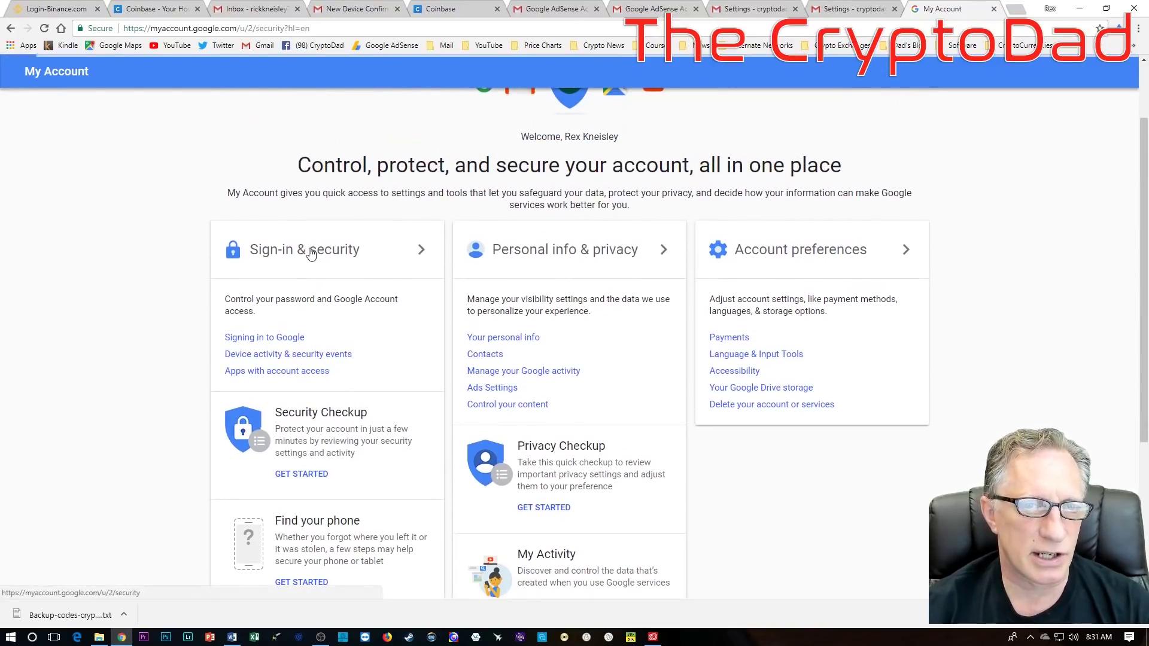
{"action": "scroll", "coordinate": [746, 351], "scroll_direction": "down", "scroll_amount": 7}
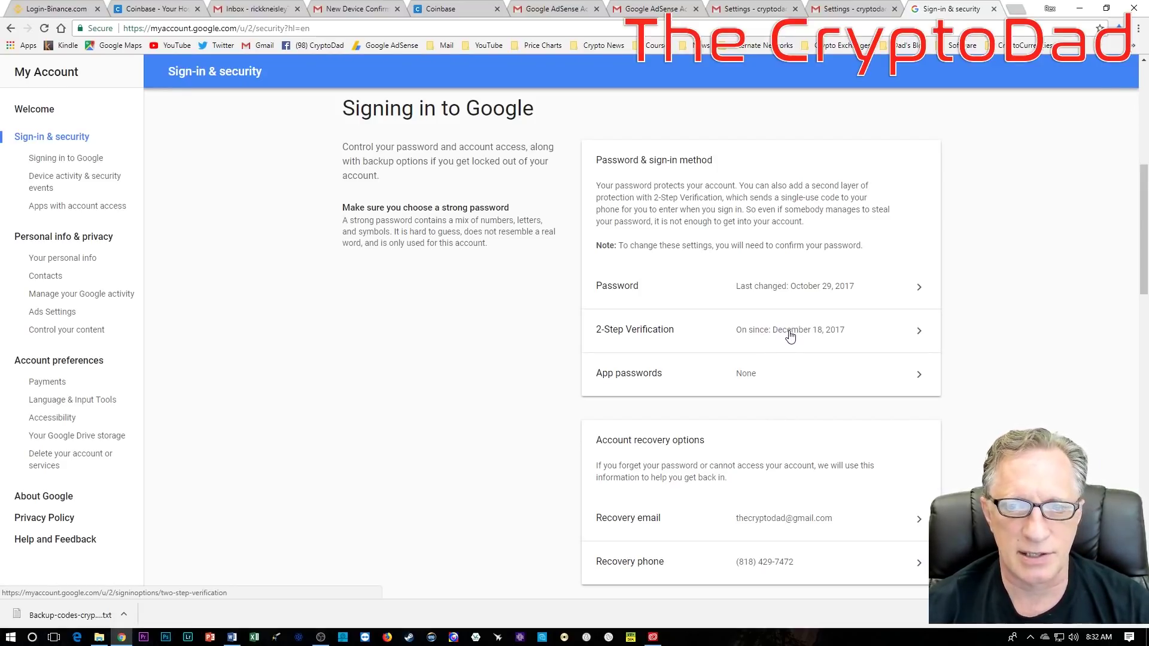
{"action": "left_click", "coordinate": [771, 334]}
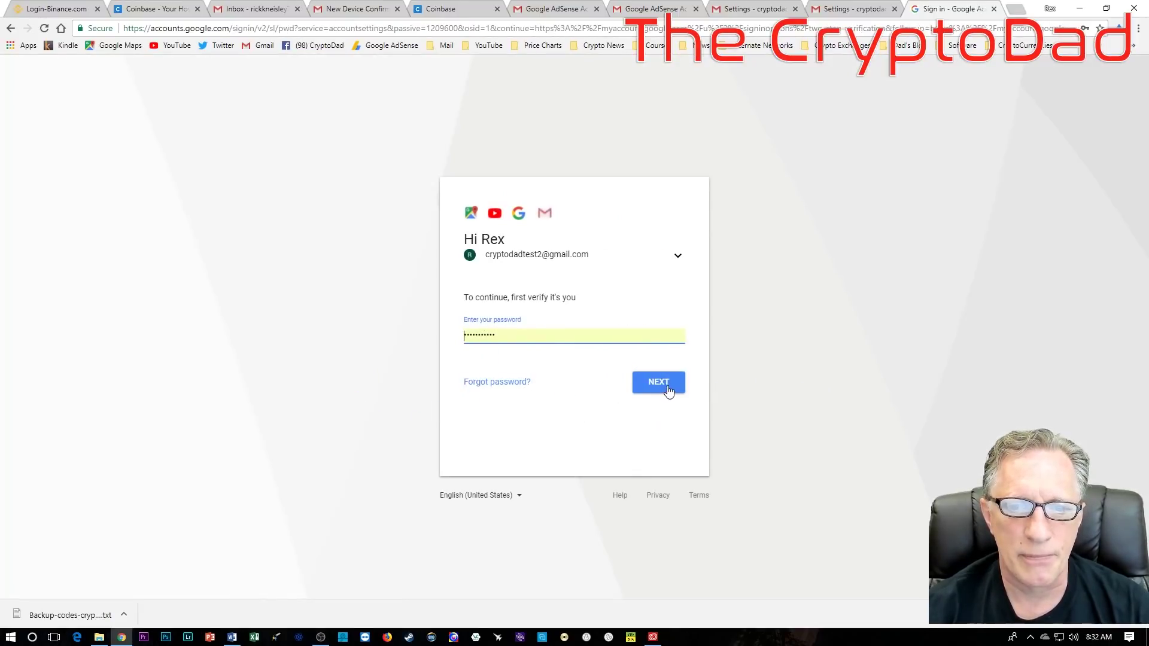
- Confirm the password, then reveal and close the account's 10 active Google backup codes
{"action": "left_click", "coordinate": [640, 391]}
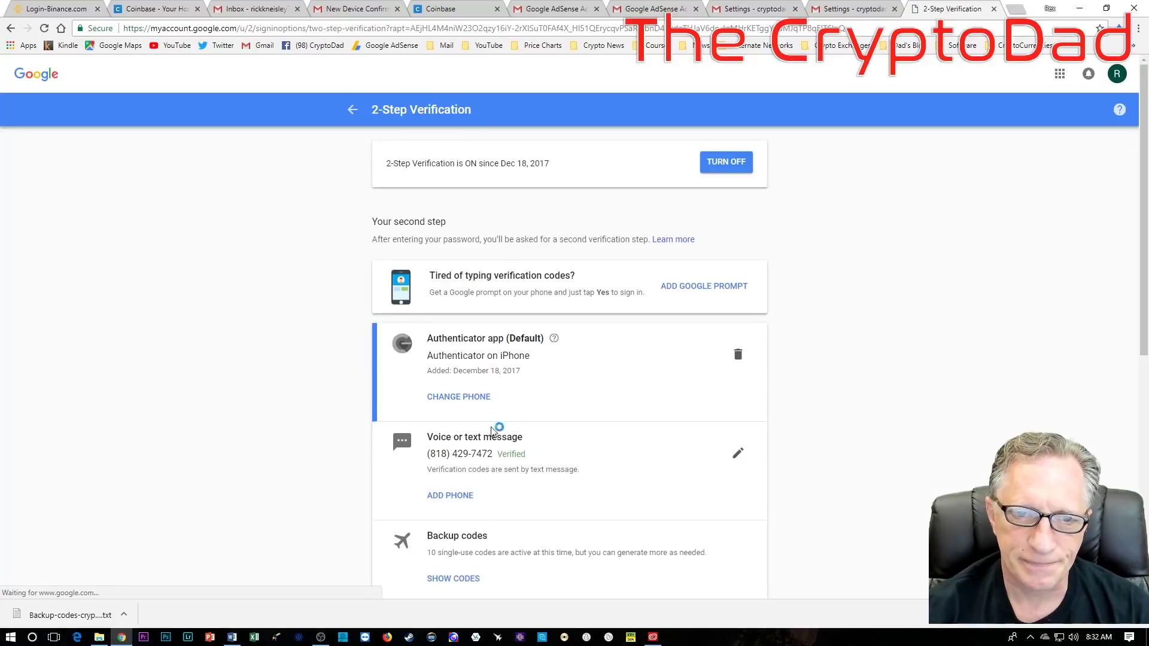
{"action": "scroll", "coordinate": [254, 400], "scroll_direction": "down", "scroll_amount": 1}
{"action": "scroll", "coordinate": [254, 400], "scroll_direction": "down", "scroll_amount": 3}
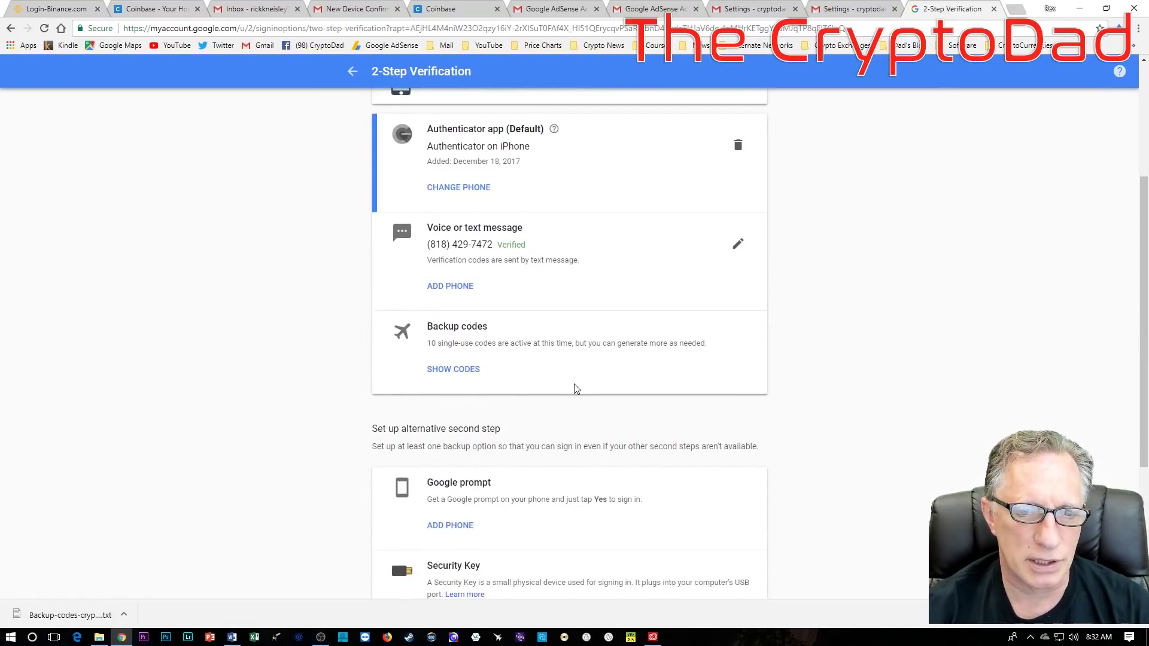
{"action": "scroll", "coordinate": [583, 389], "scroll_direction": "up", "scroll_amount": 2}
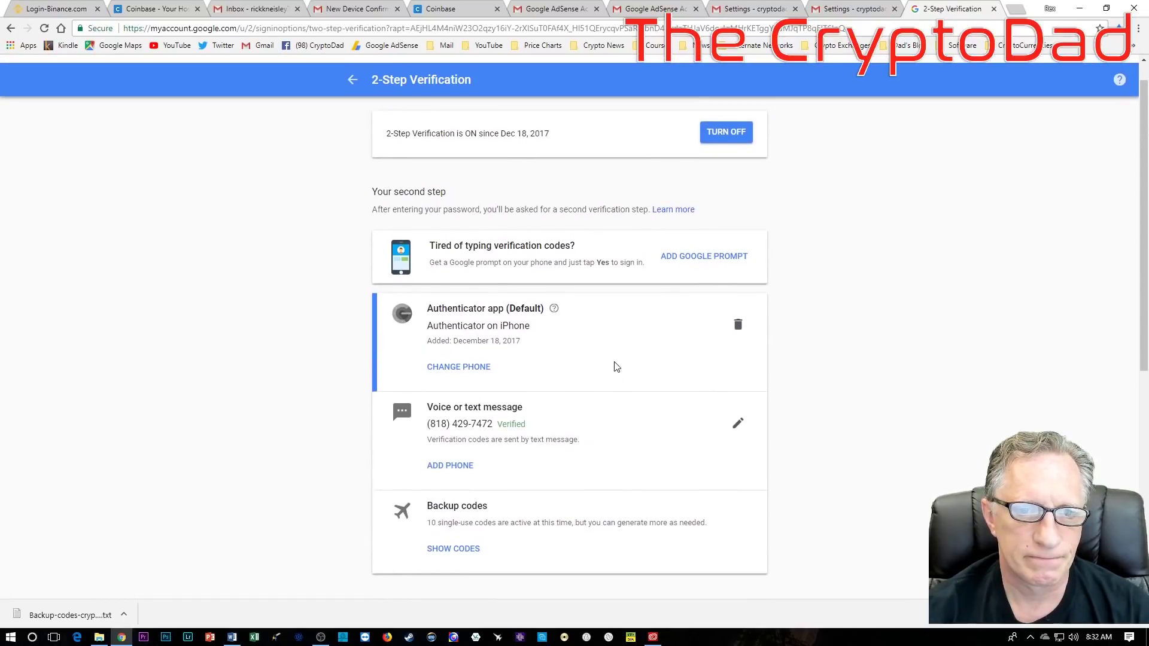
{"action": "scroll", "coordinate": [521, 269], "scroll_direction": "down", "scroll_amount": 1}
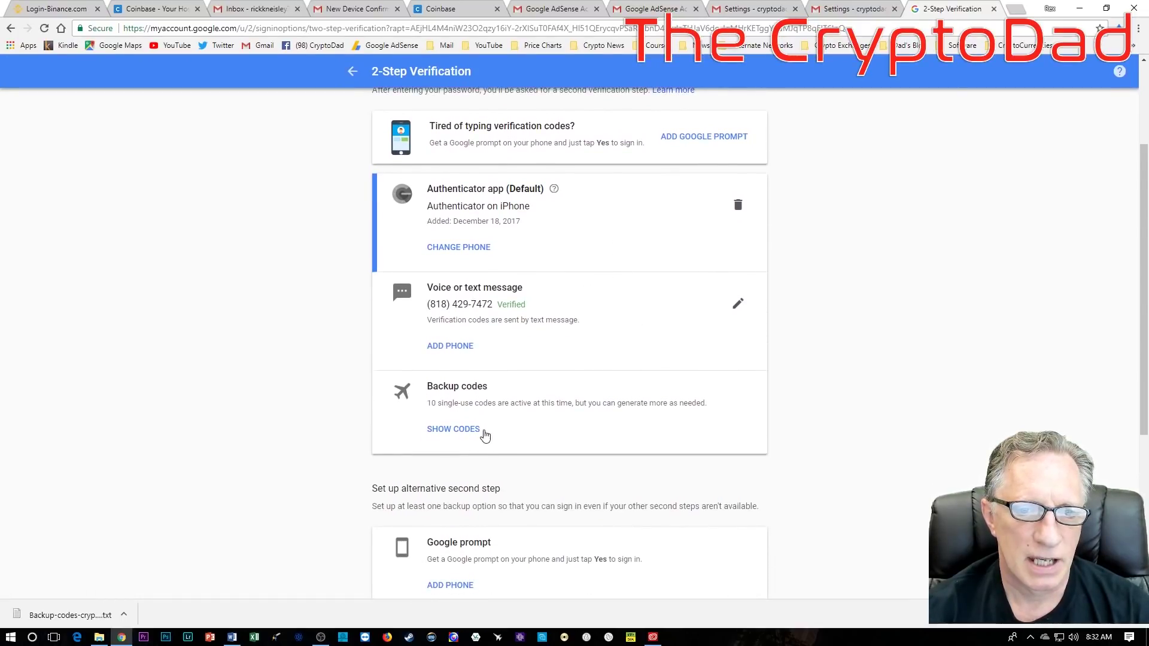
{"action": "left_click", "coordinate": [443, 429]}
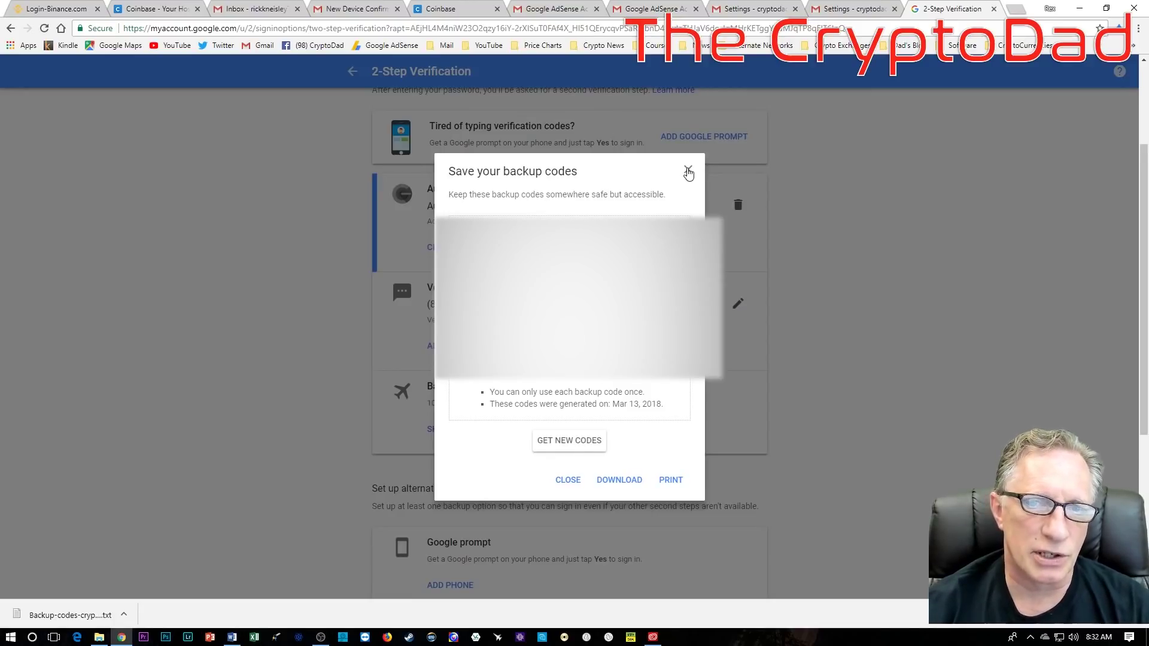
{"action": "left_click", "coordinate": [688, 172]}
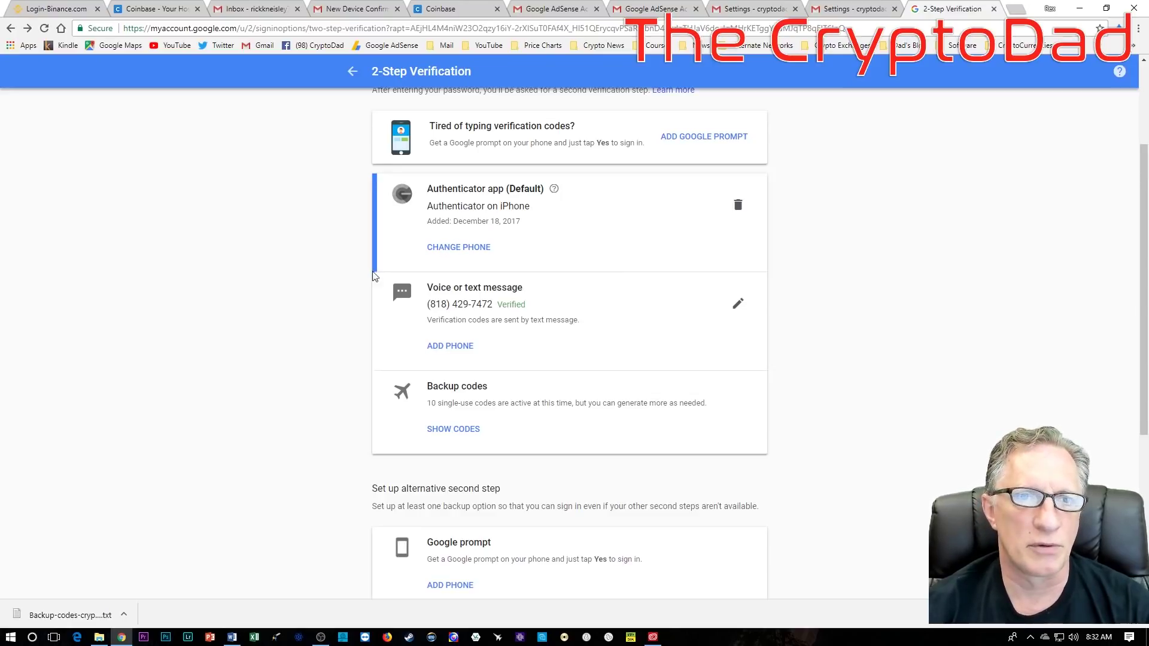
- Switch to the Coinbase tab and sign in with saved credentials and a 2-step verification code
{"action": "left_click", "coordinate": [458, 12]}
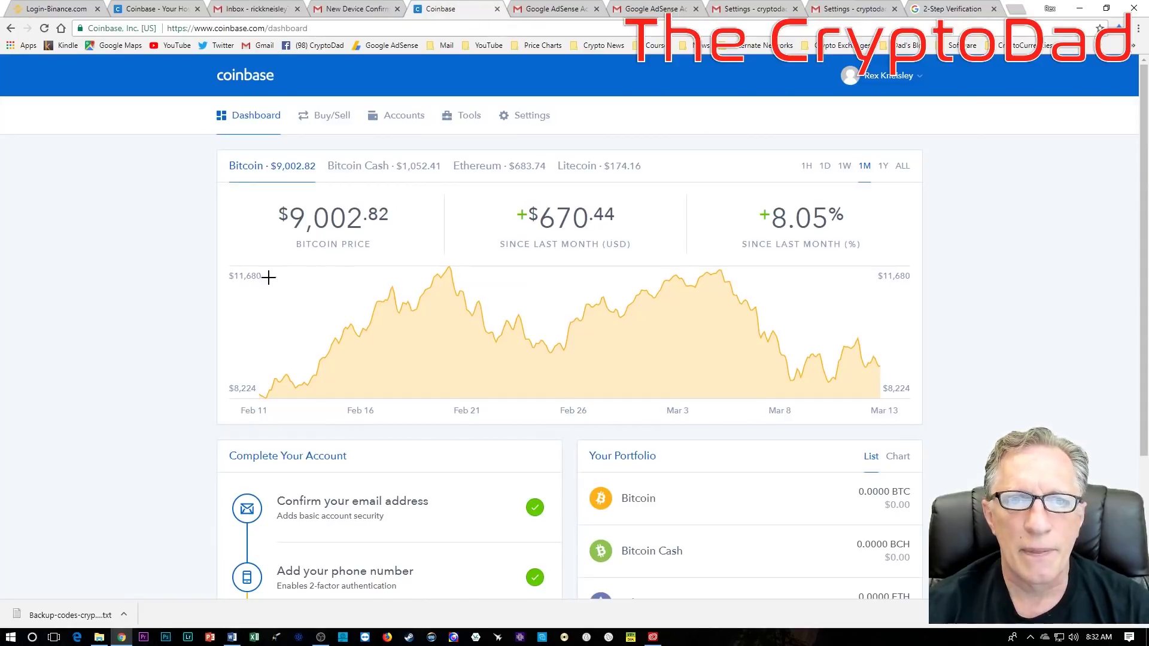
{"action": "left_click", "coordinate": [535, 119]}
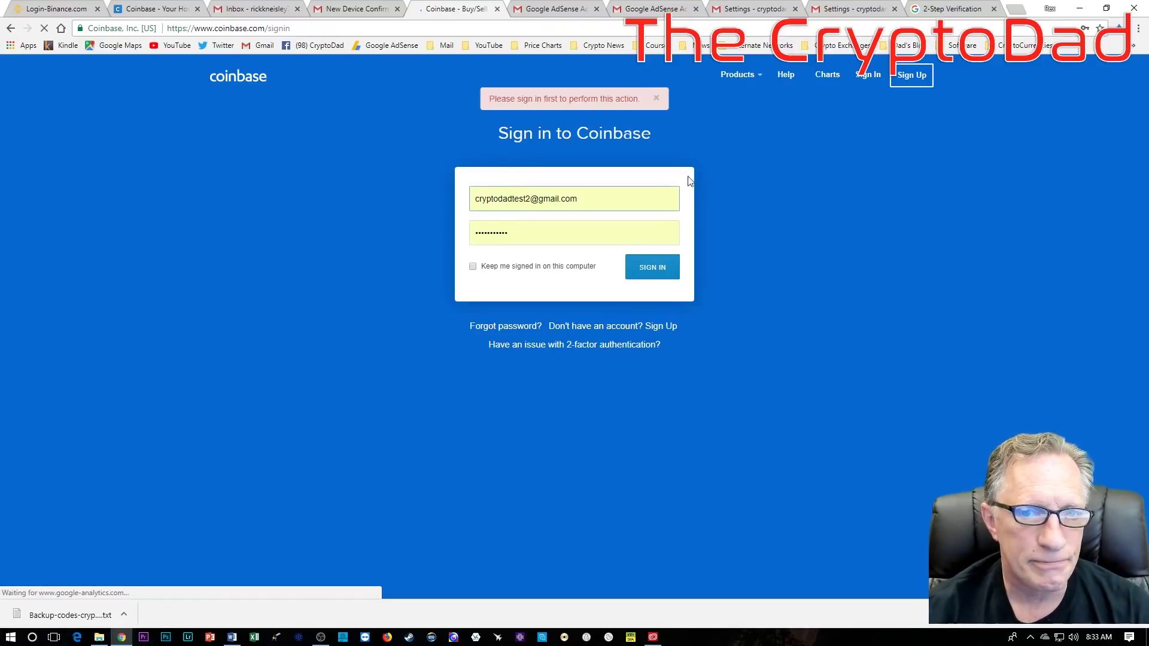
{"action": "left_click", "coordinate": [655, 264]}
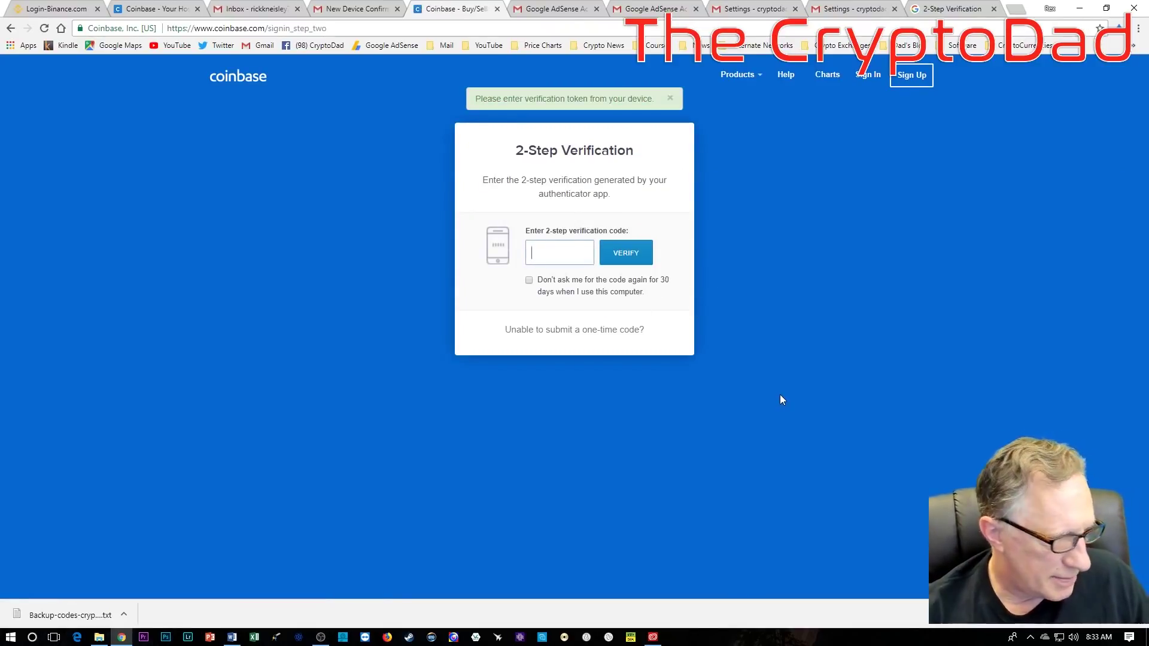
{"action": "left_click", "coordinate": [634, 251]}
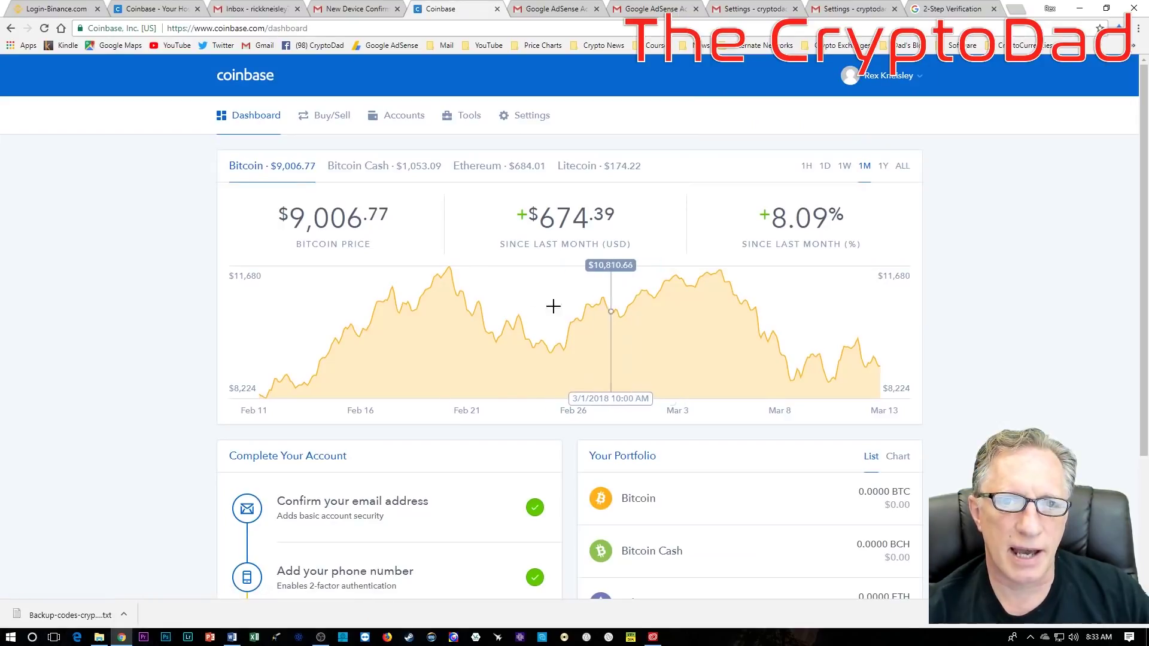
- In Coinbase Security settings, regenerate the authenticator secret key, confirming with an authenticator code
{"action": "left_click", "coordinate": [529, 117]}
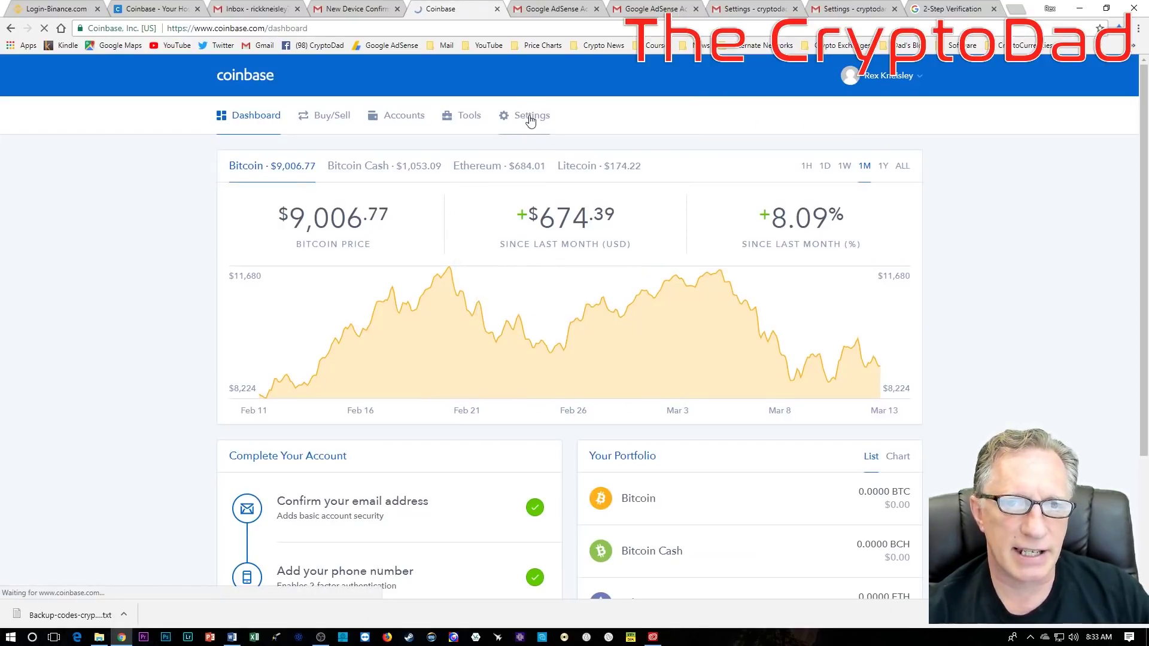
{"action": "left_click", "coordinate": [391, 173]}
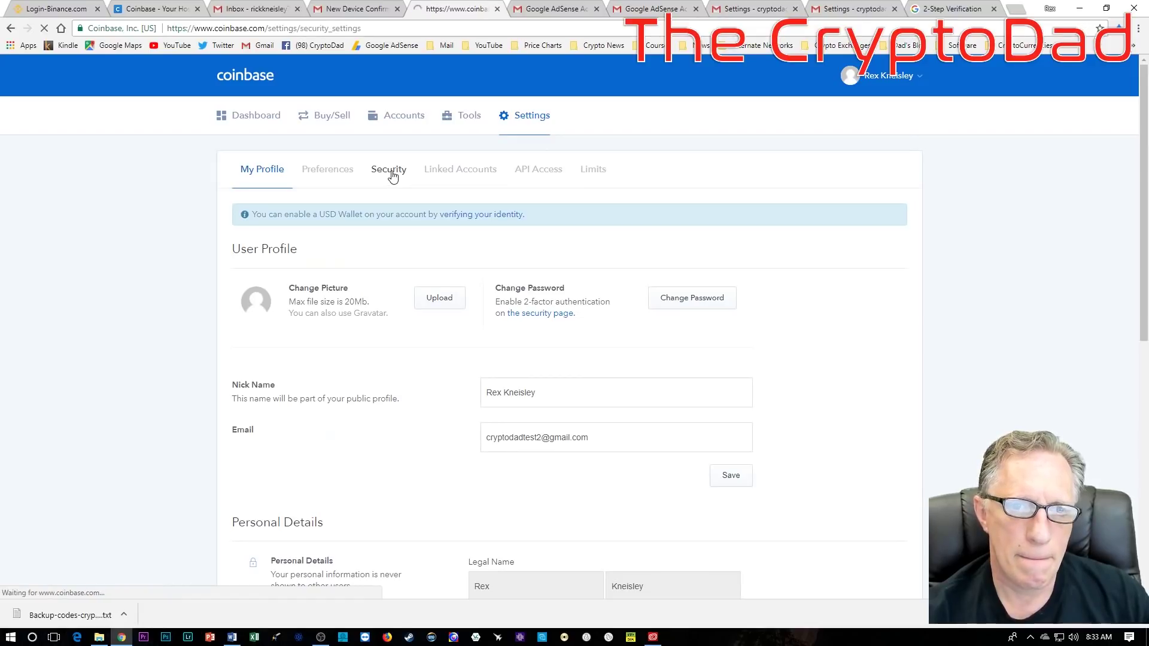
{"action": "scroll", "coordinate": [444, 419], "scroll_direction": "down", "scroll_amount": 3}
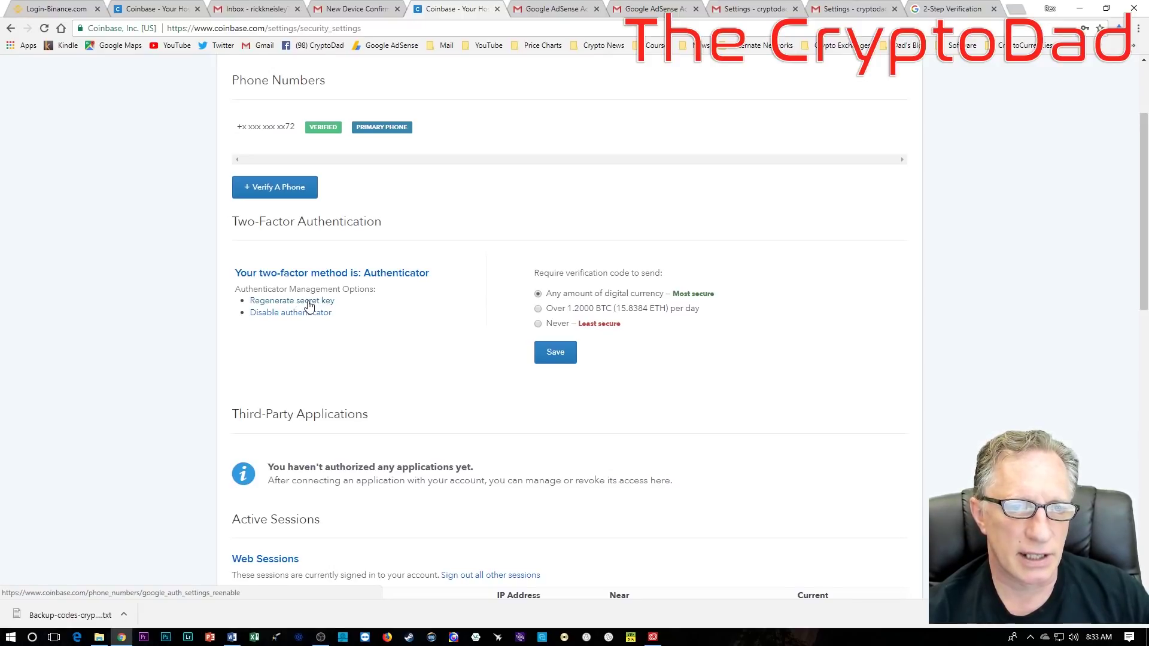
{"action": "left_click", "coordinate": [309, 301]}
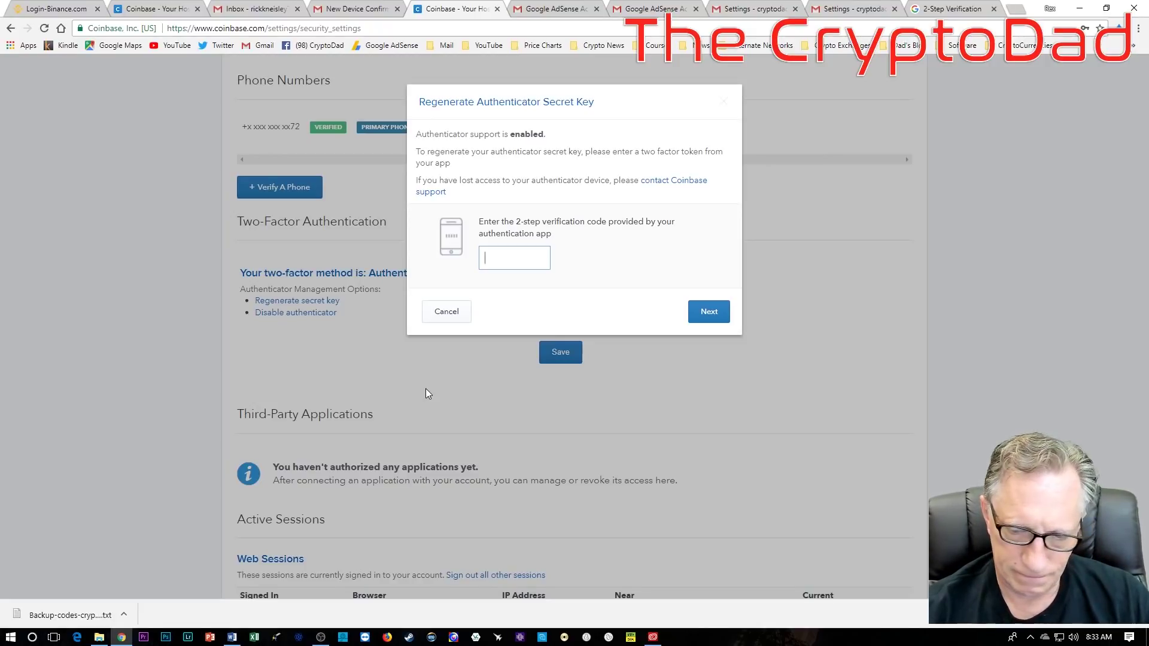
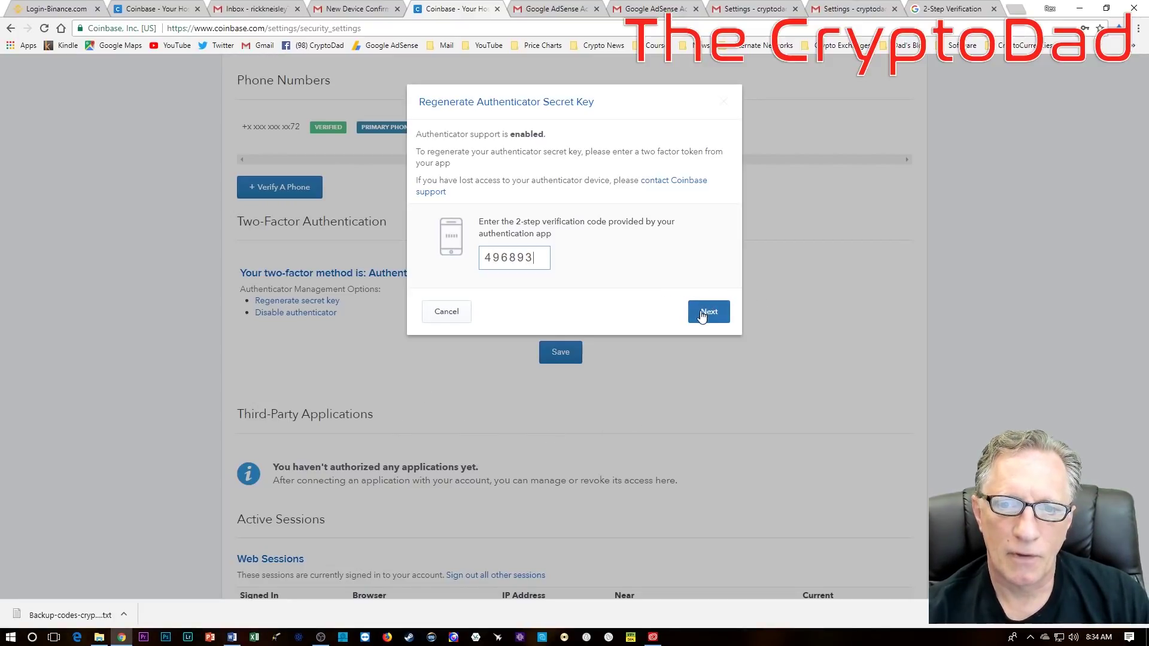
{"action": "left_click", "coordinate": [702, 315]}
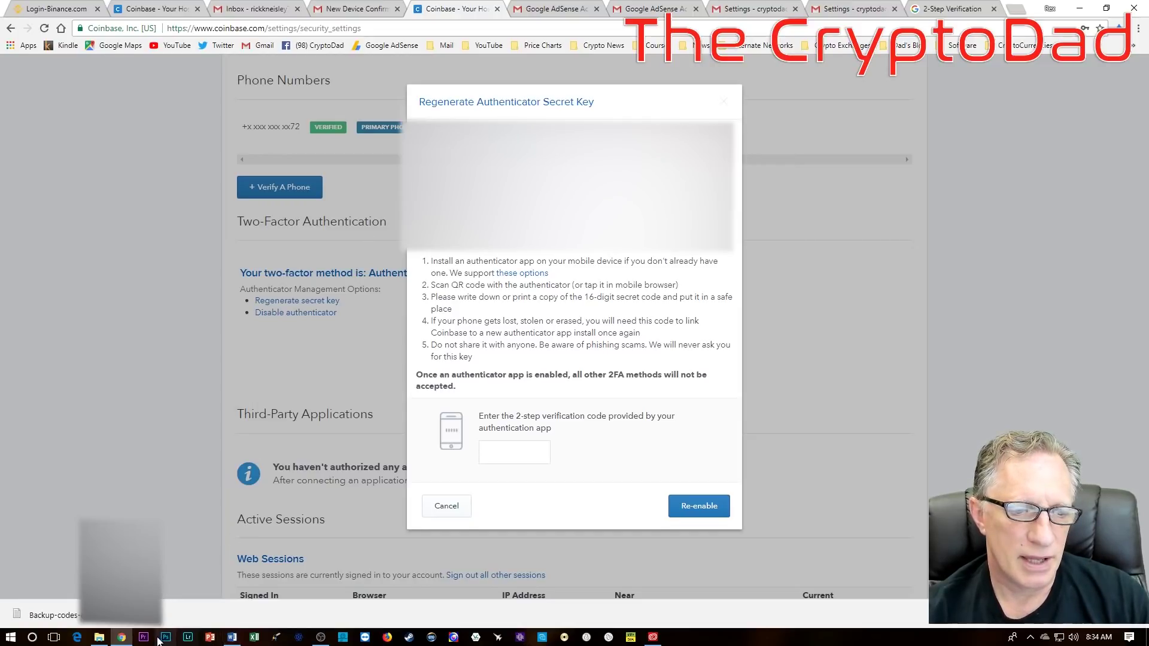
{"action": "mouse_move", "coordinate": [132, 643]}
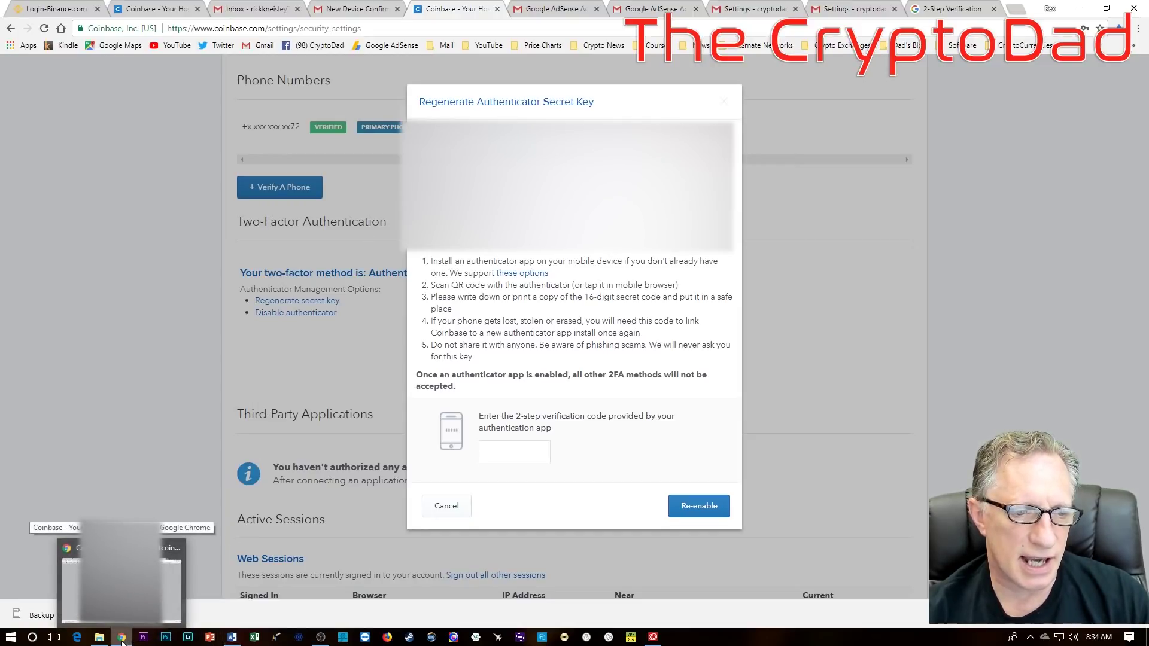
- Return to Word, select the Coinbase 2fa backup code, and bring up the X-Mirage phone mirror
{"action": "left_click", "coordinate": [122, 642]}
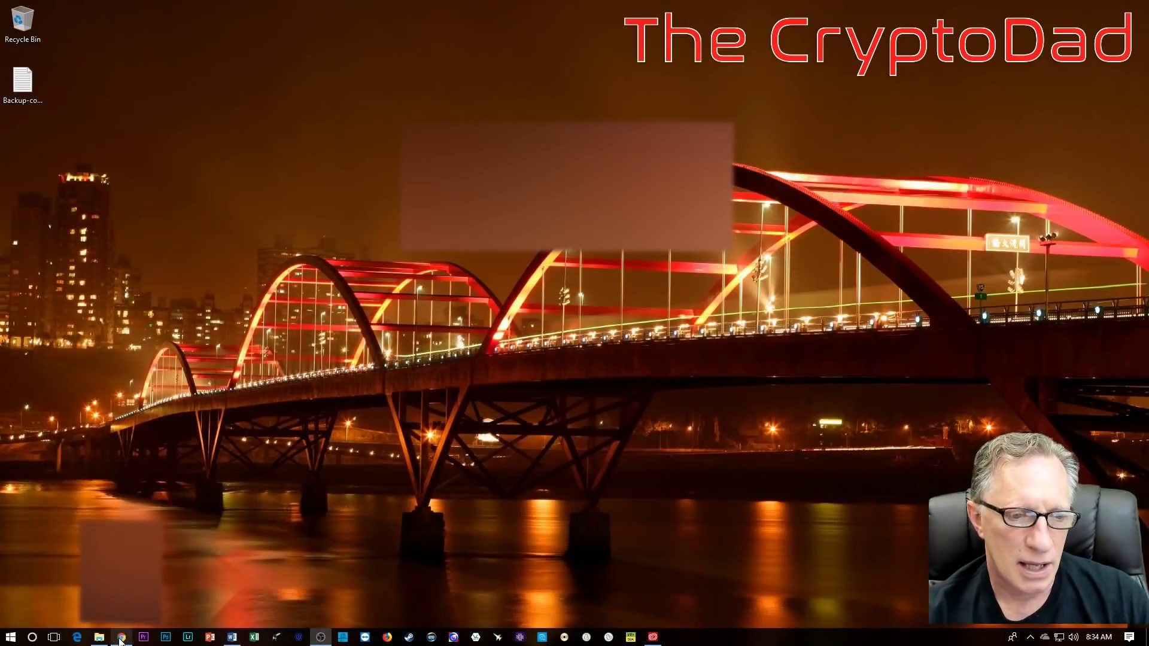
{"action": "left_click", "coordinate": [232, 637]}
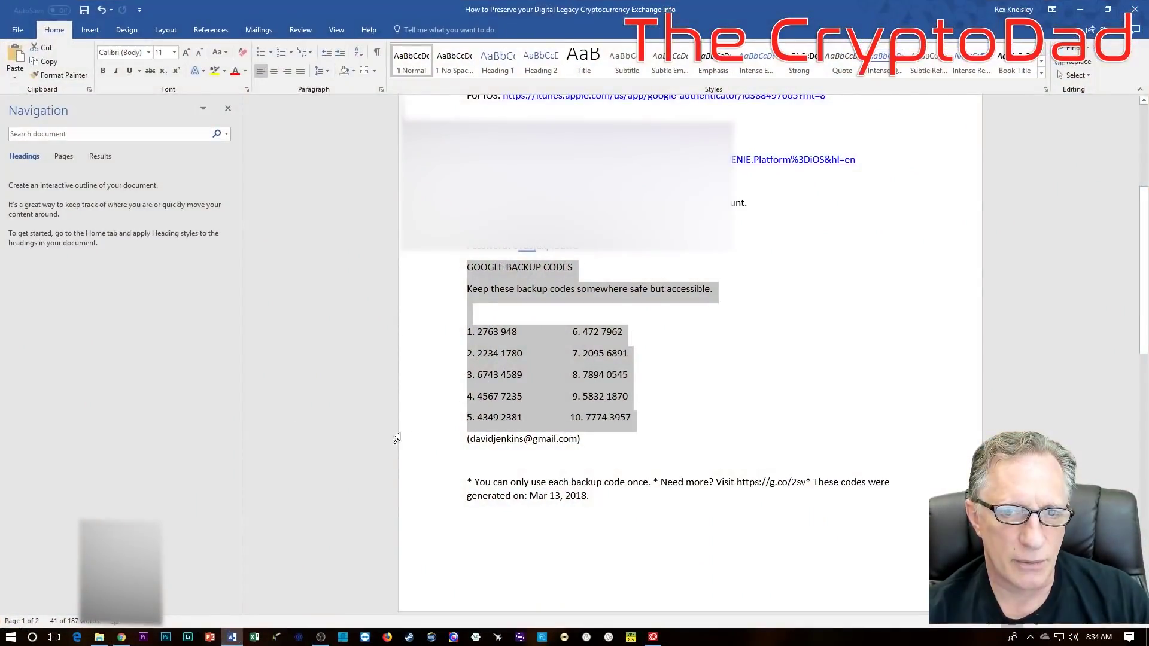
{"action": "scroll", "coordinate": [736, 359], "scroll_direction": "down", "scroll_amount": 4}
{"action": "scroll", "coordinate": [740, 362], "scroll_direction": "down", "scroll_amount": 5}
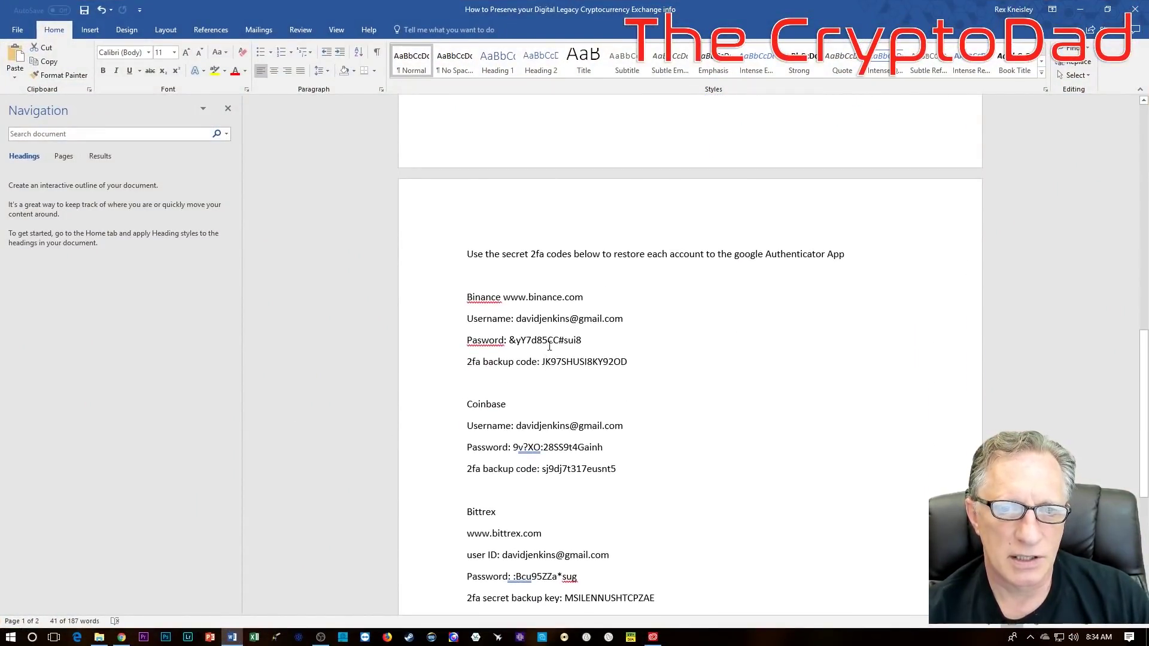
{"action": "scroll", "coordinate": [661, 359], "scroll_direction": "down", "scroll_amount": 2}
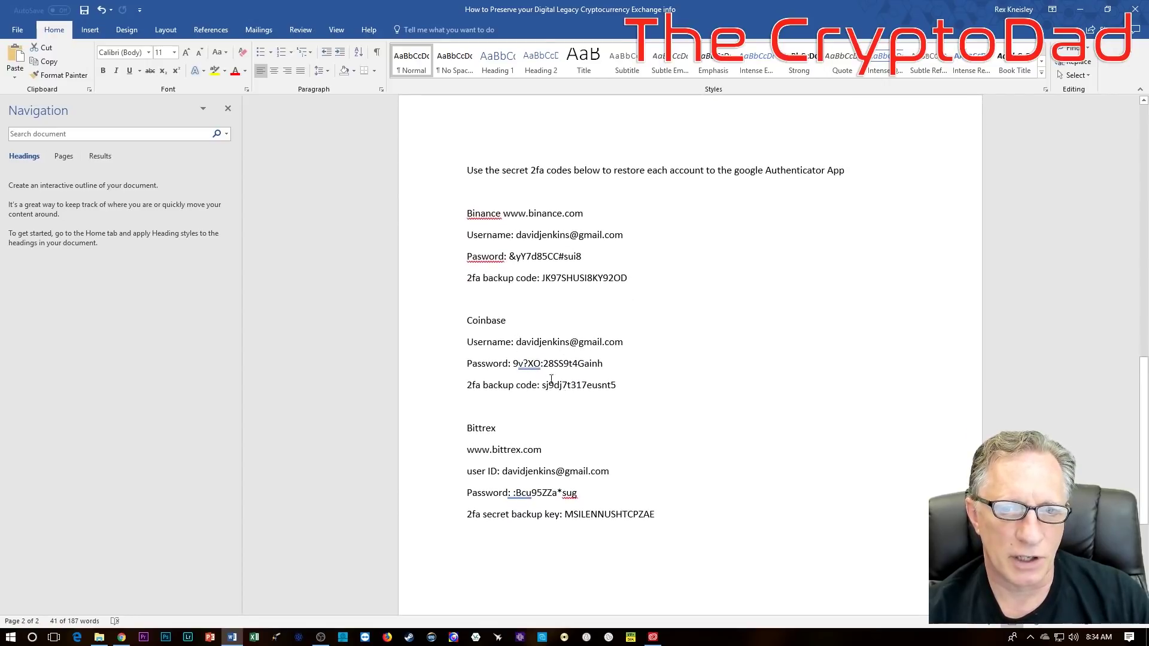
{"action": "left_click_drag", "start_coordinate": [542, 385], "coordinate": [618, 386]}
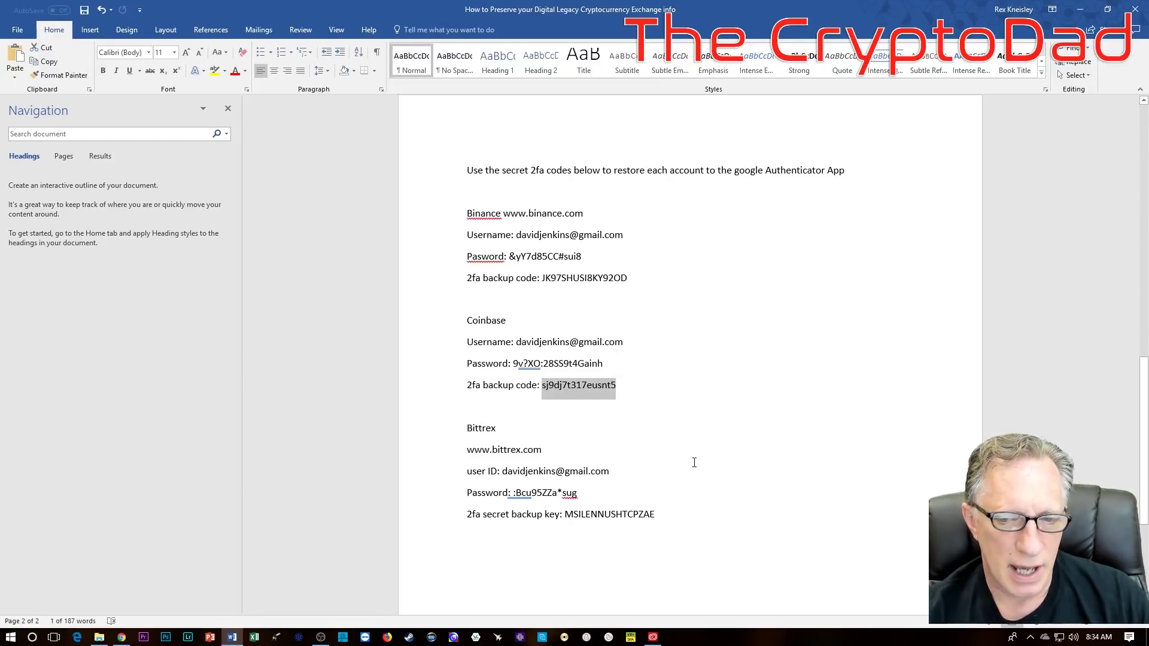
{"action": "left_click", "coordinate": [430, 637]}
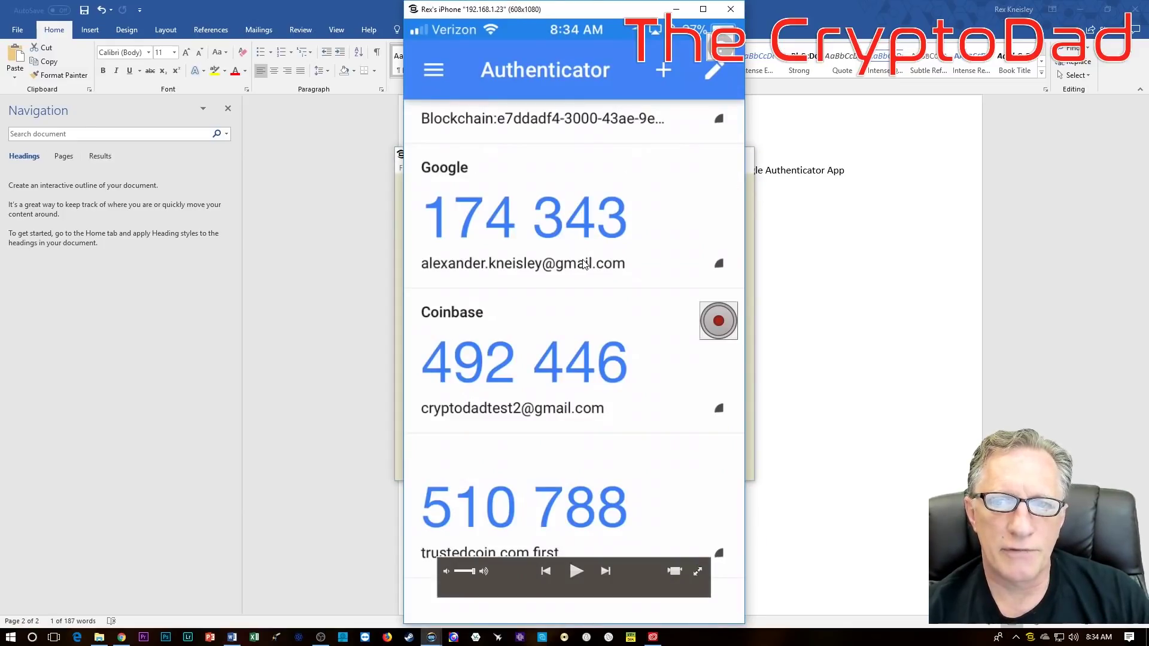
- Name the manual Authenticator entry 'Coinbase' followed by the account e-mail in brackets
{"action": "left_click_drag", "start_coordinate": [570, 14], "coordinate": [855, 31]}
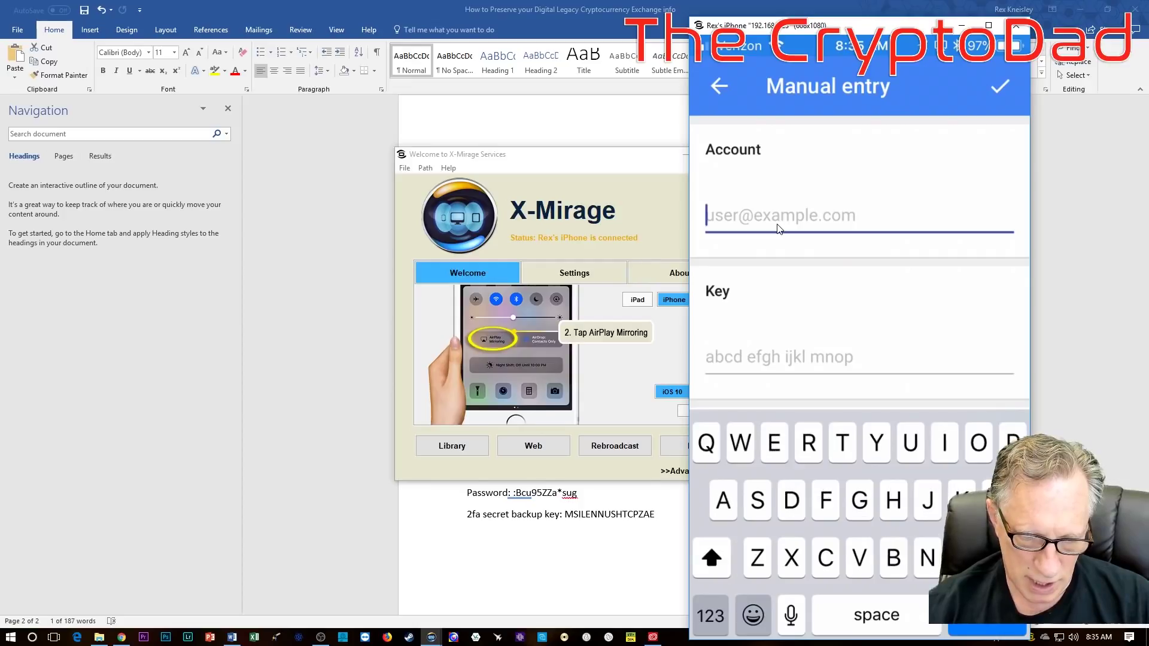
{"action": "type", "text": "Coin"}
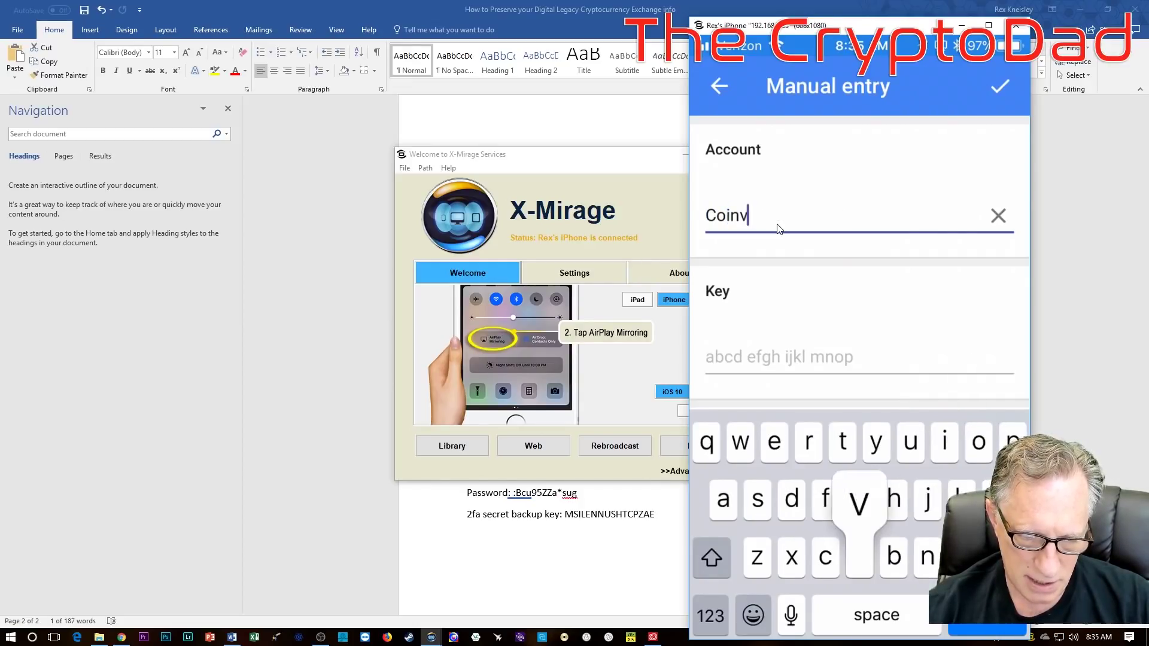
{"action": "type", "text": "base"}
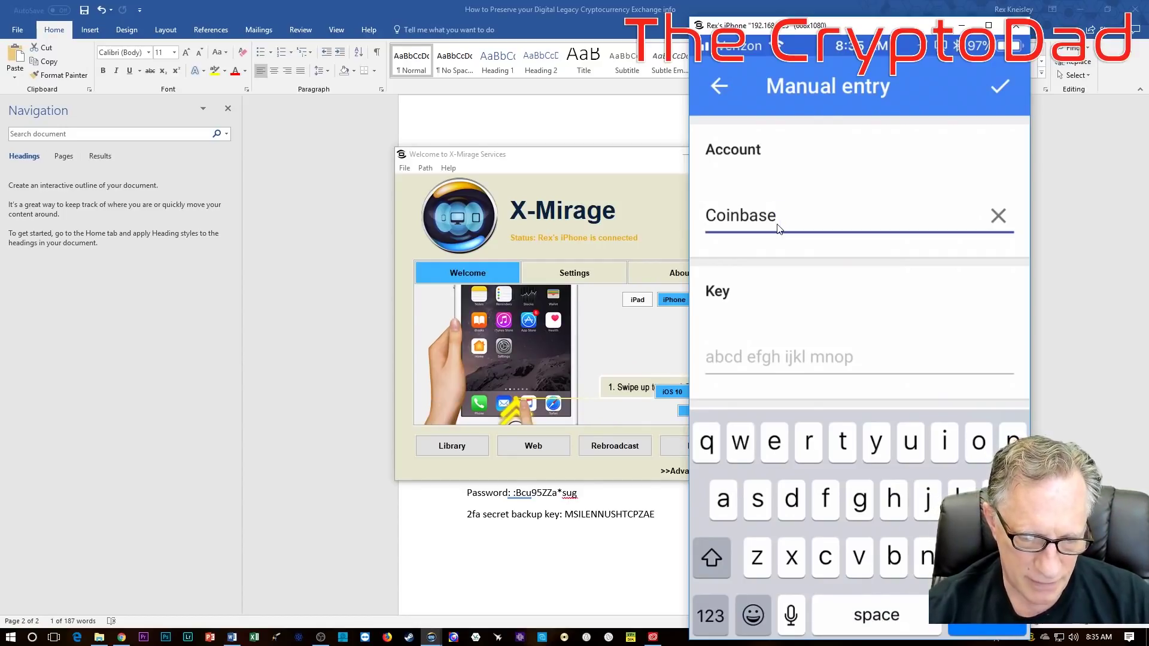
{"action": "type", "text": "("}
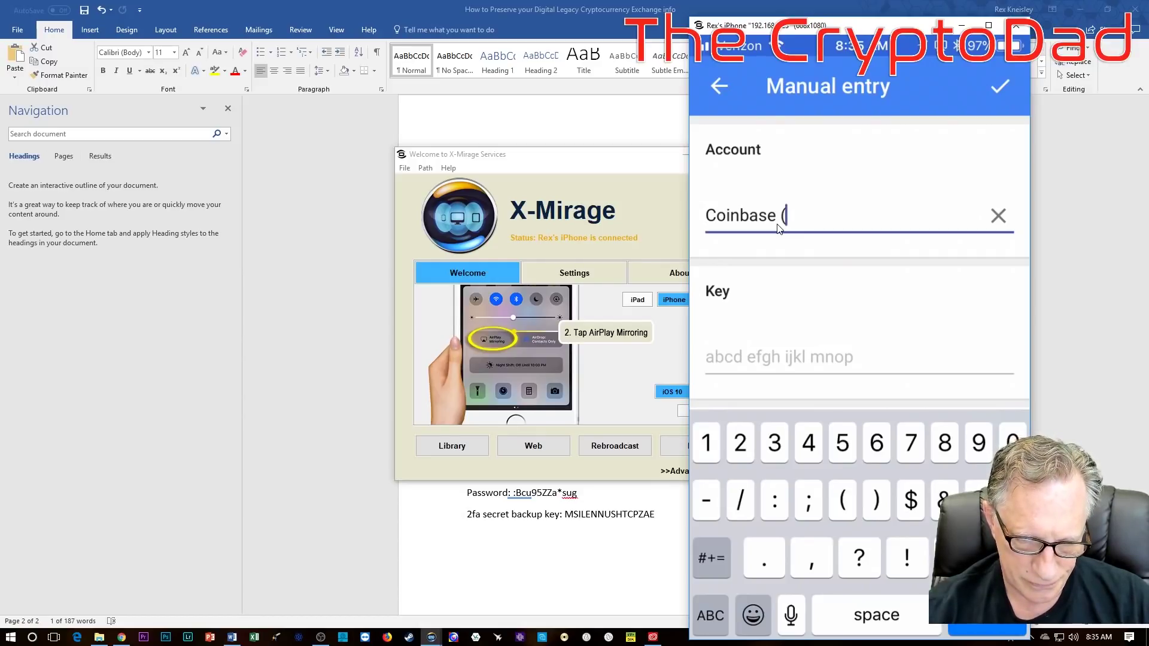
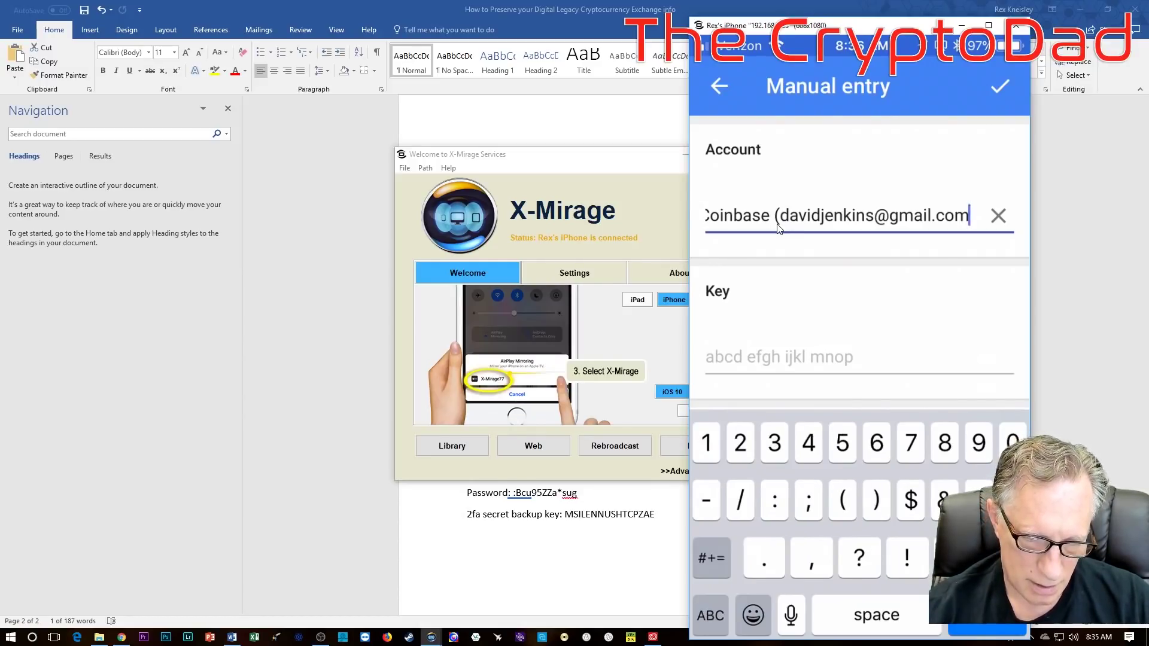
{"action": "type", "text": ")"}
{"action": "key", "text": "Return"}
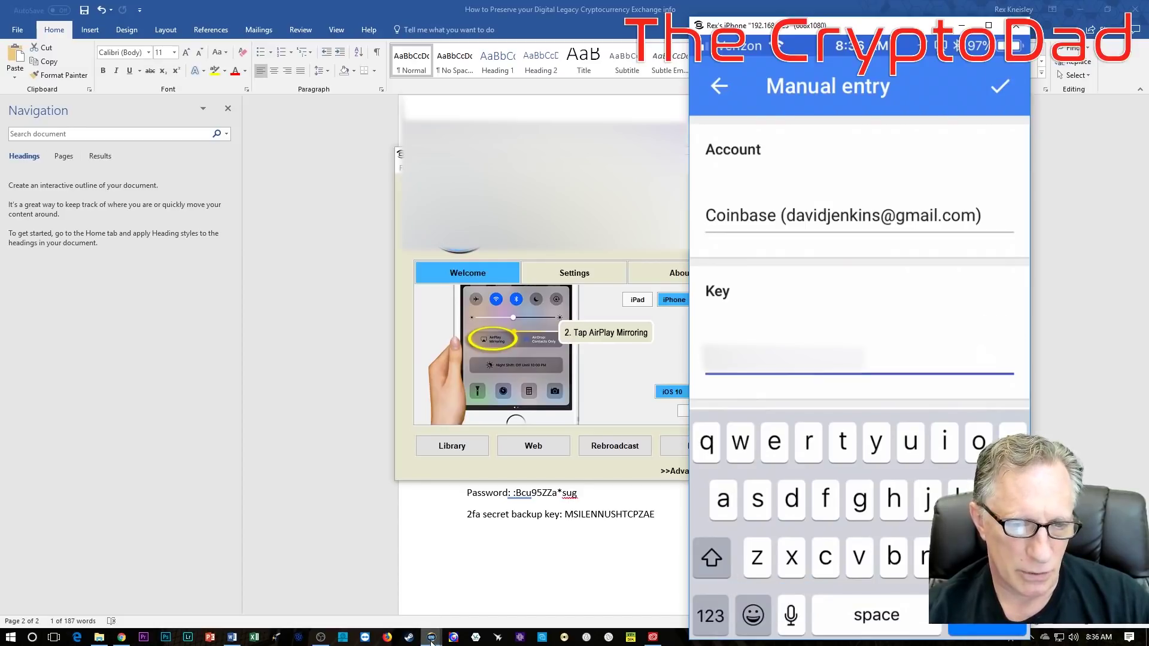
- Go back to Word, then switch to Chrome's Coinbase Regenerate Authenticator Secret Key dialog
{"action": "mouse_move", "coordinate": [432, 637]}
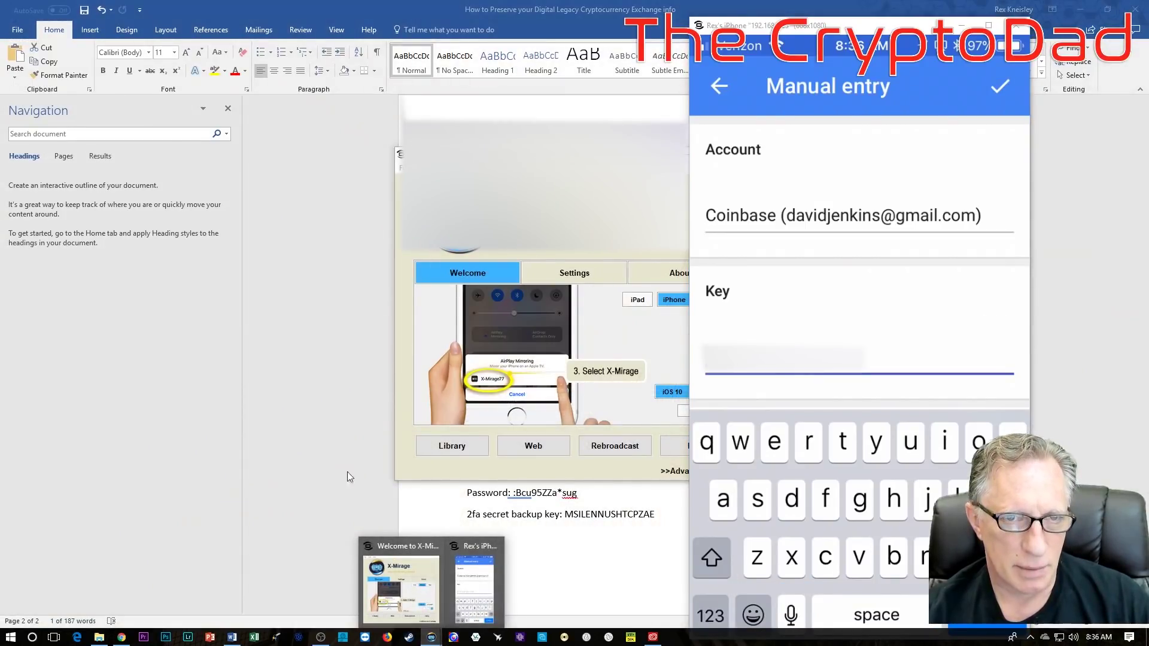
{"action": "left_click", "coordinate": [347, 473]}
{"action": "left_click", "coordinate": [121, 636]}
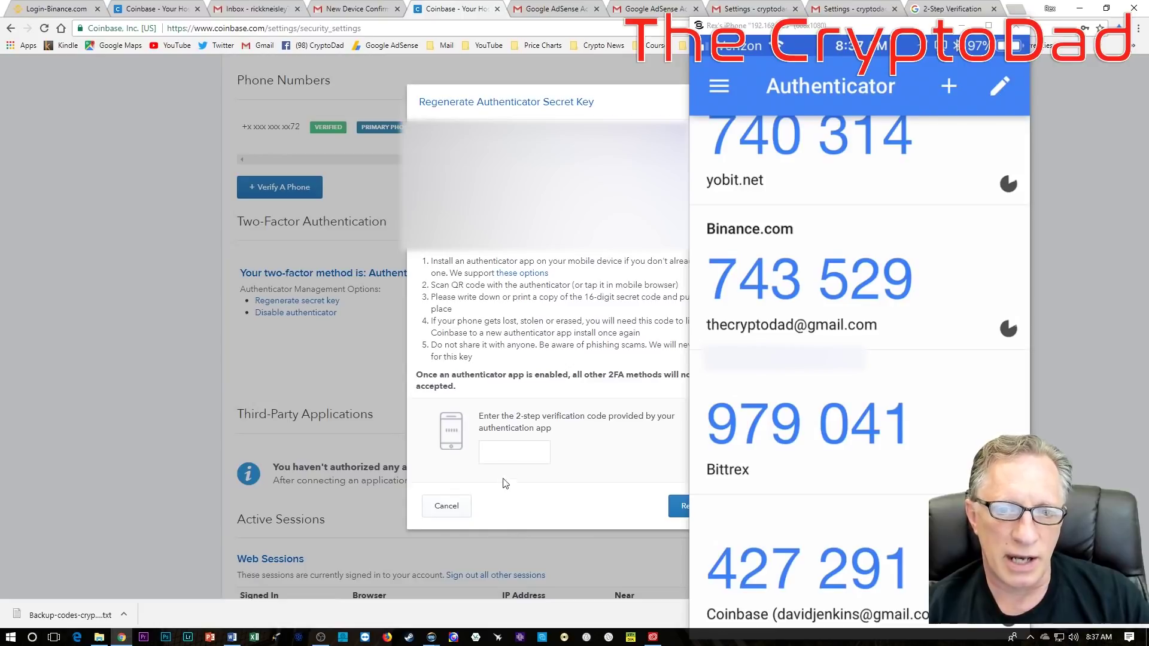
- Enter Google Authenticator's current 6-digit Coinbase code in the regenerate-key verification field
{"action": "left_click", "coordinate": [506, 457]}
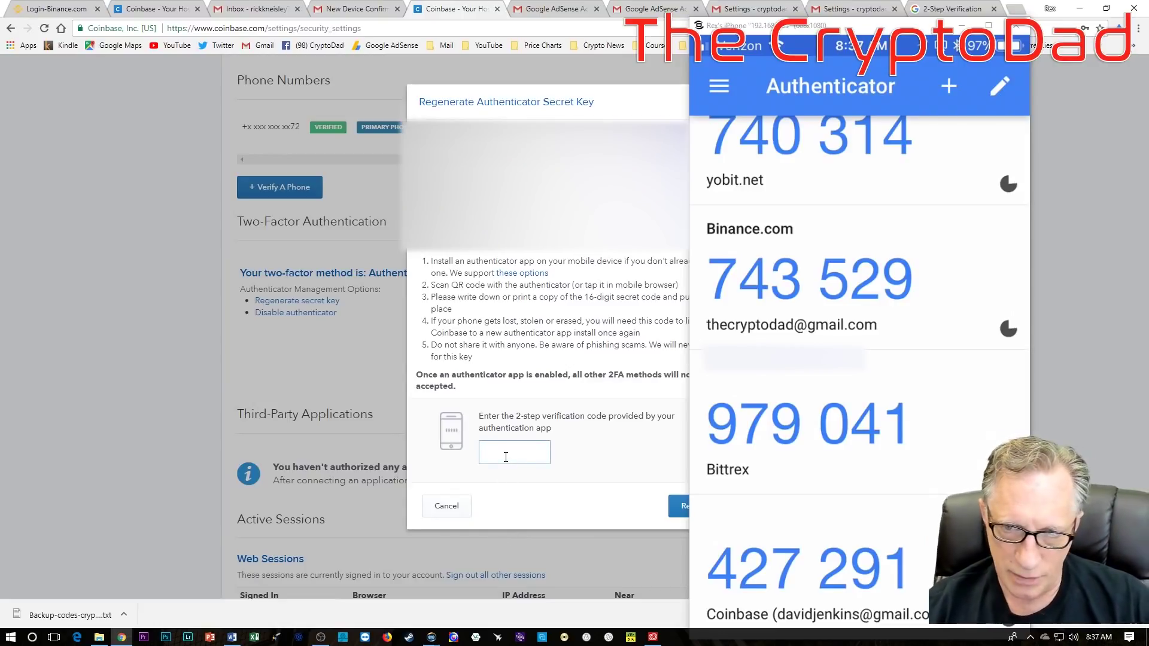
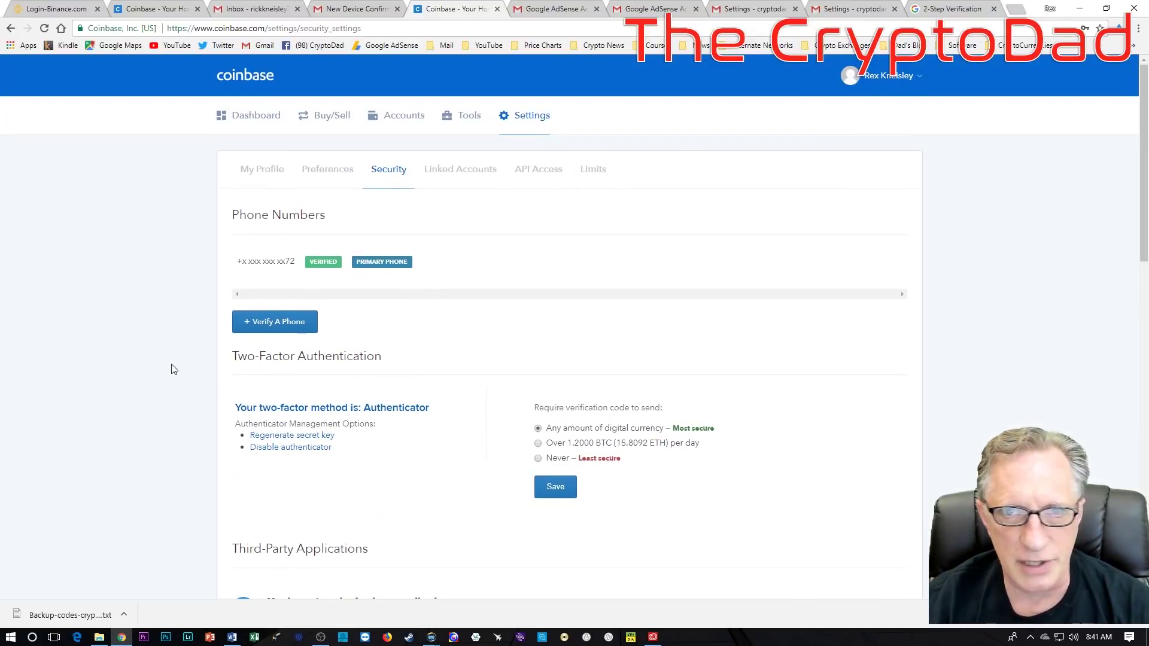
- Return to the Word legacy document and highlight the Authenticator download and setup-guide link paragraphs
{"action": "left_click", "coordinate": [231, 639]}
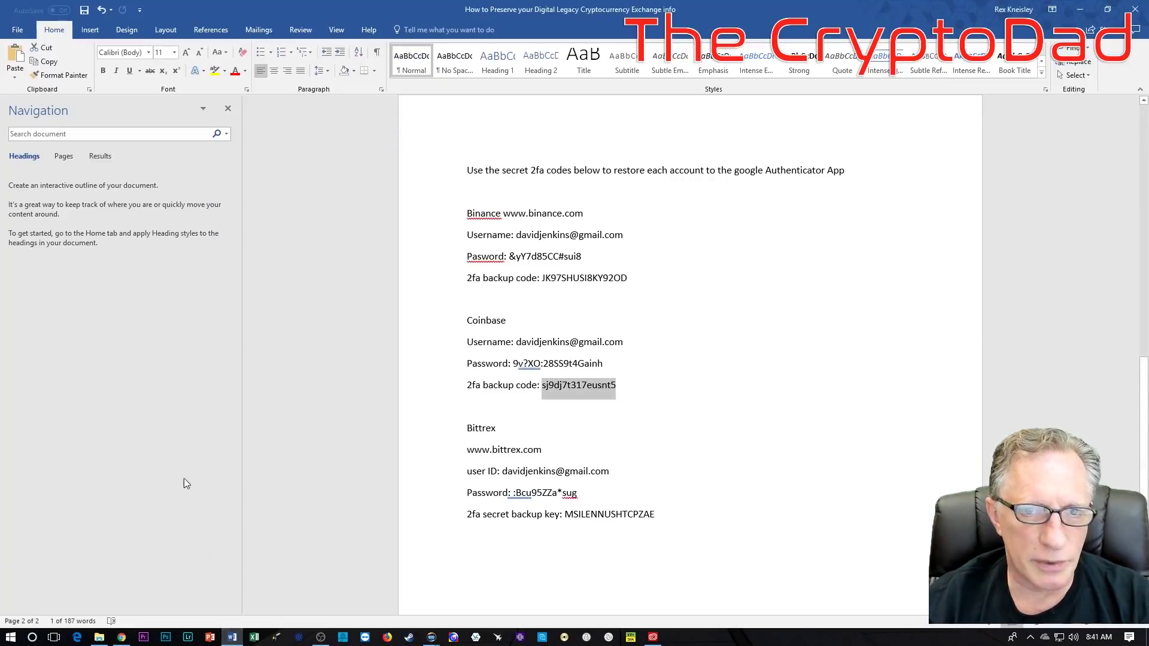
{"action": "scroll", "coordinate": [872, 431], "scroll_direction": "up", "scroll_amount": 10}
{"action": "scroll", "coordinate": [854, 449], "scroll_direction": "up", "scroll_amount": 5}
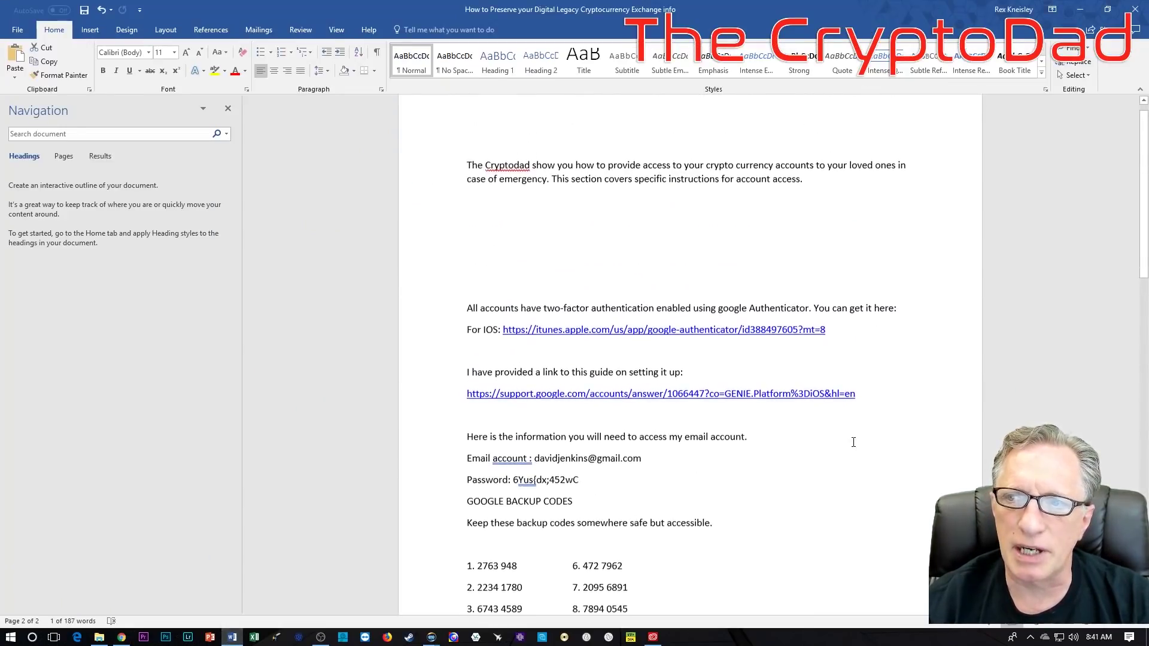
{"action": "scroll", "coordinate": [850, 446], "scroll_direction": "down", "scroll_amount": 4}
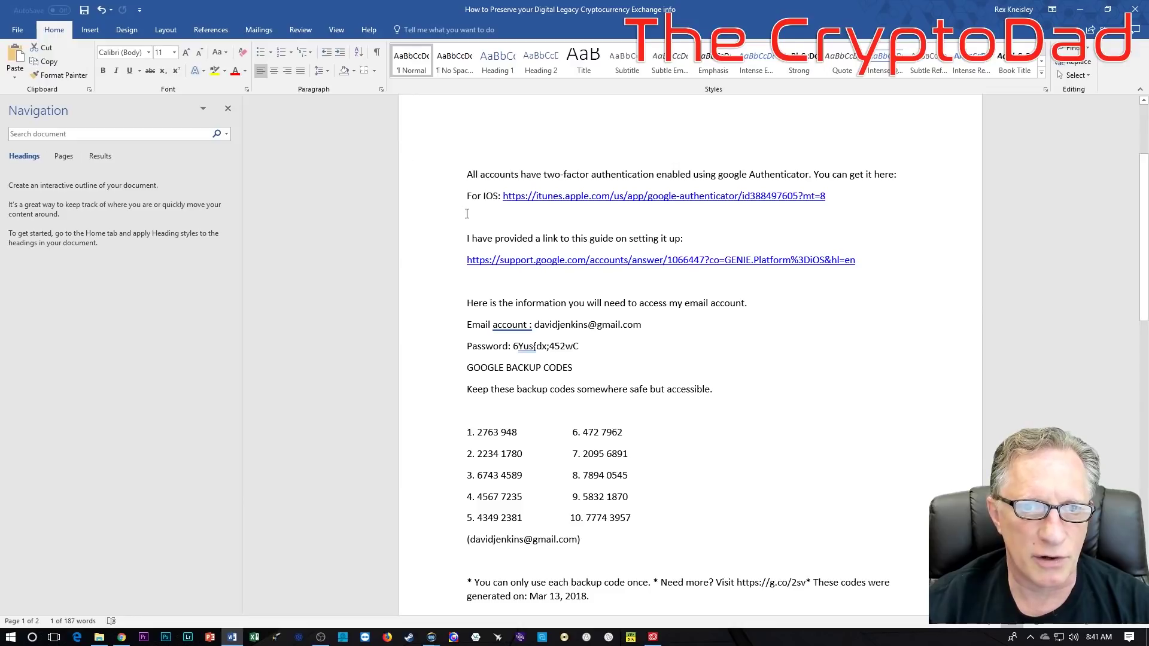
{"action": "scroll", "coordinate": [429, 131], "scroll_direction": "down", "scroll_amount": 1}
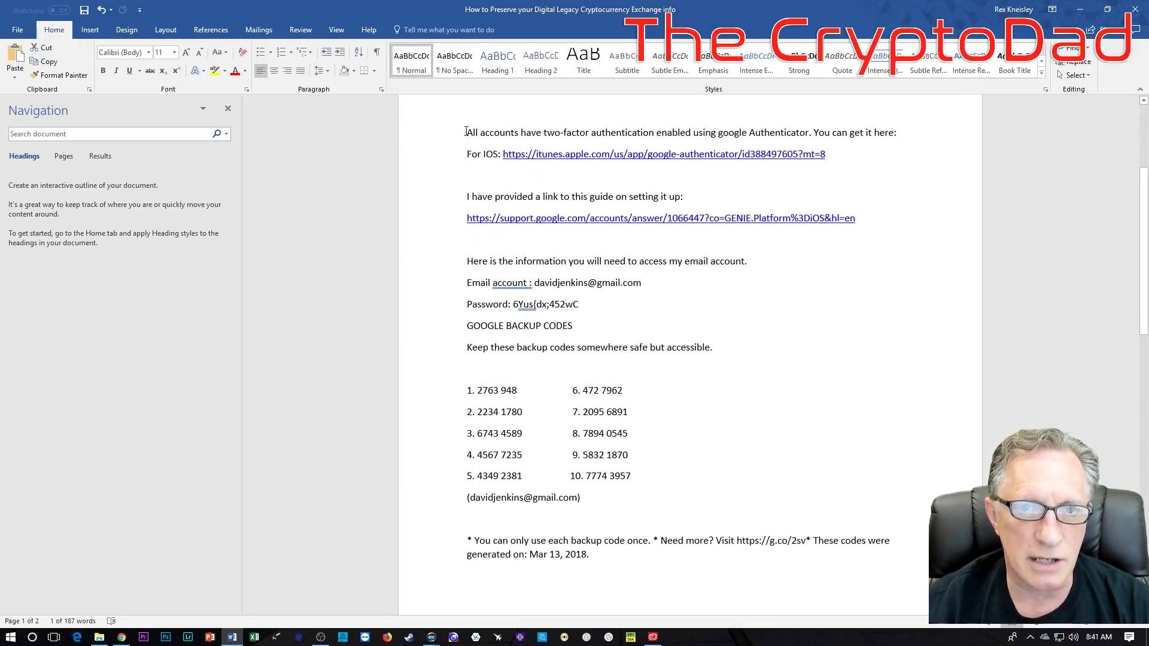
{"action": "left_click_drag", "start_coordinate": [465, 130], "coordinate": [612, 154]}
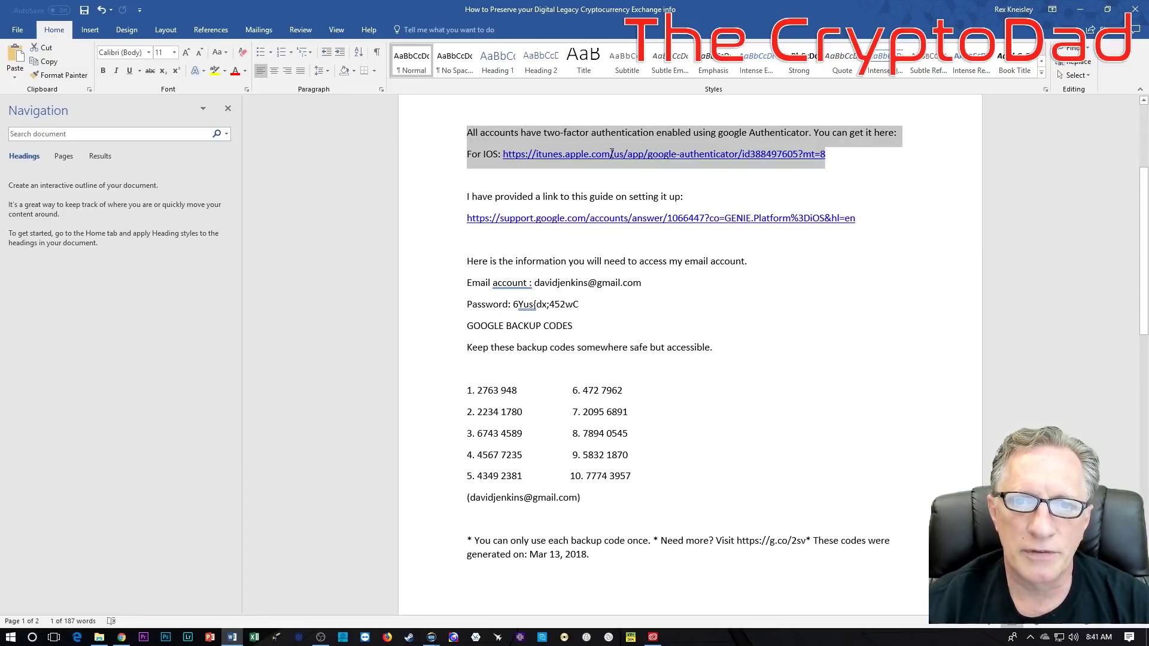
{"action": "left_click_drag", "start_coordinate": [816, 168], "coordinate": [839, 159]}
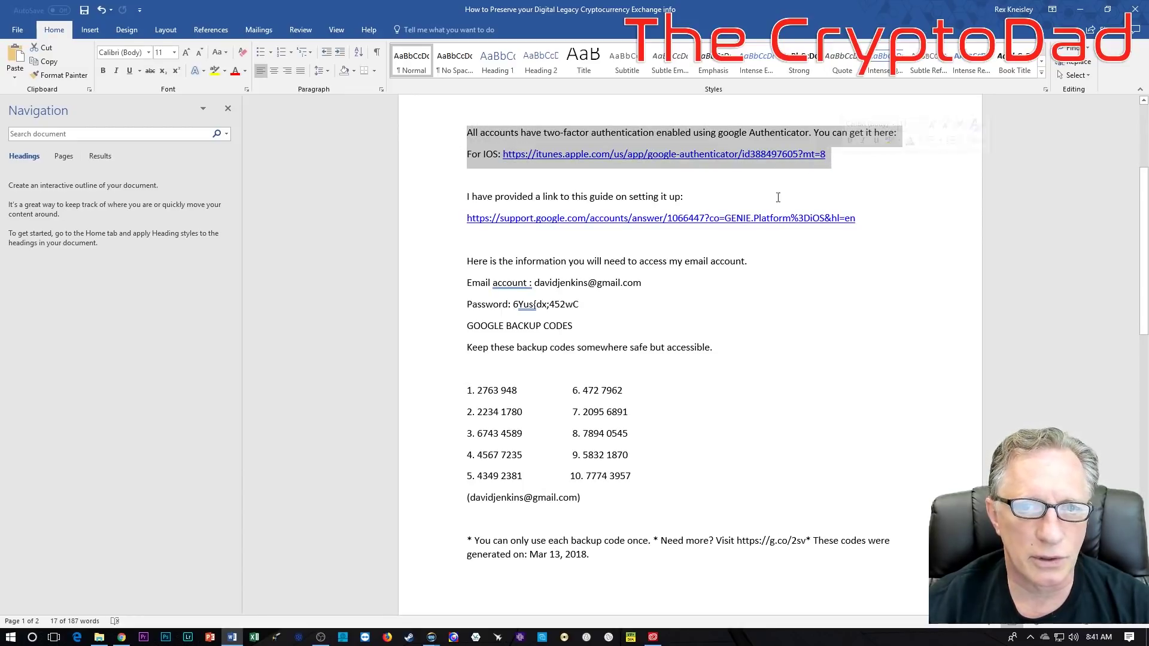
{"action": "left_click_drag", "start_coordinate": [466, 197], "coordinate": [733, 216]}
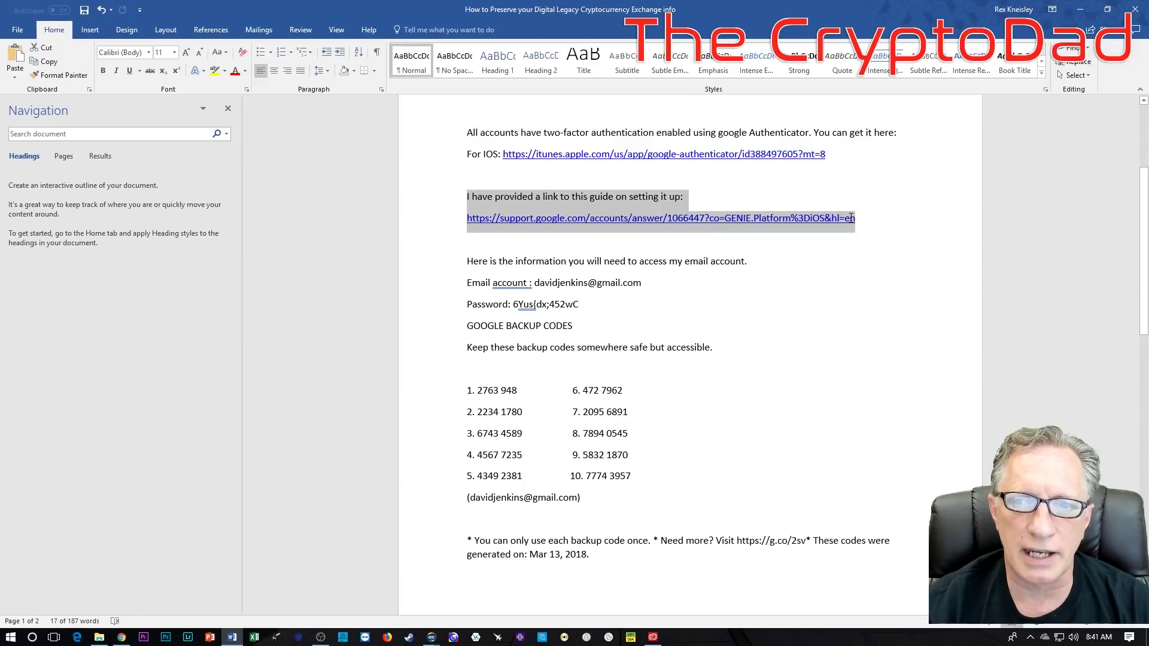
{"action": "left_click_drag", "start_coordinate": [850, 217], "coordinate": [860, 225]}
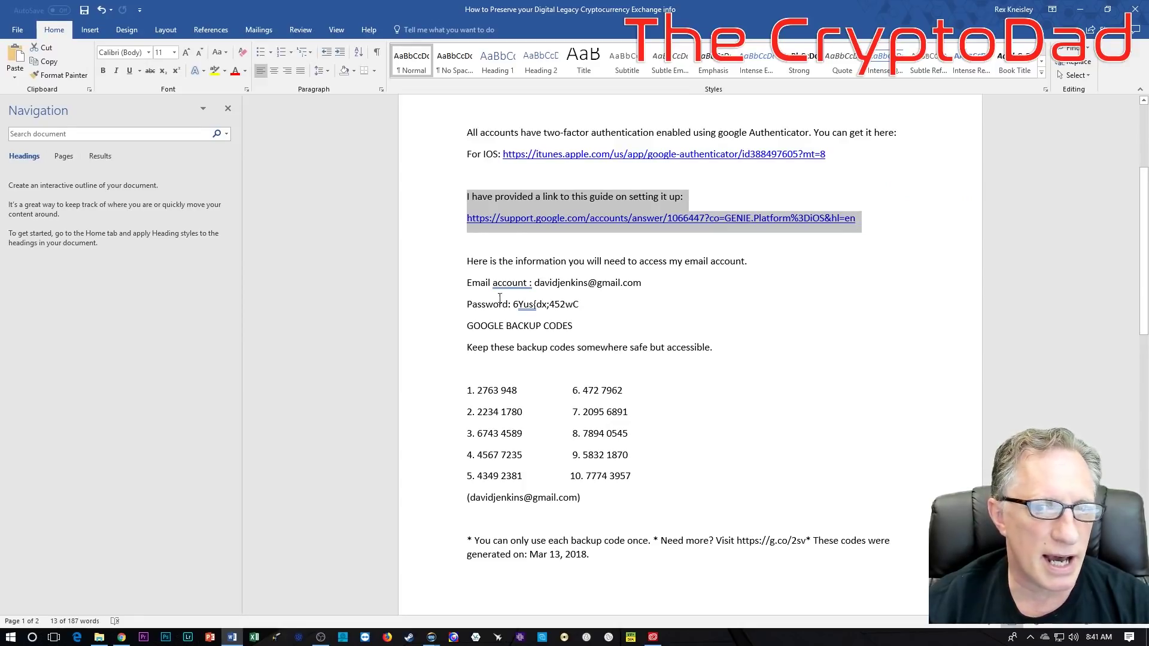
- Highlight the e-mail login details, then the GOOGLE BACKUP CODES block
{"action": "left_click_drag", "start_coordinate": [467, 260], "coordinate": [723, 349]}
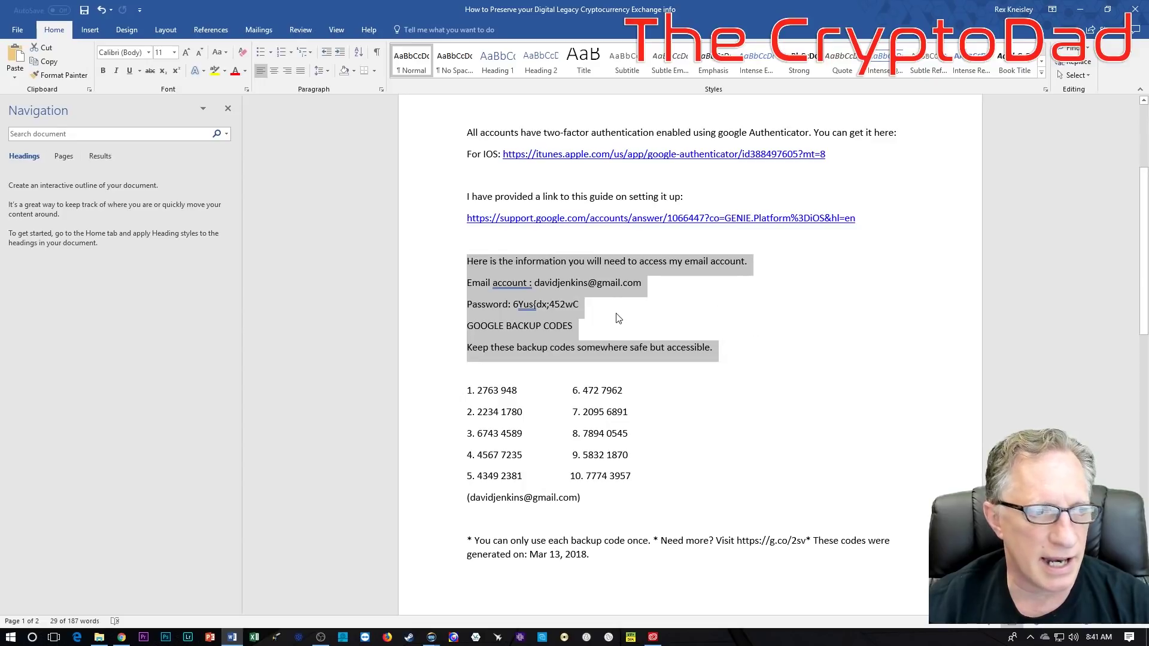
{"action": "scroll", "coordinate": [439, 375], "scroll_direction": "down", "scroll_amount": 2}
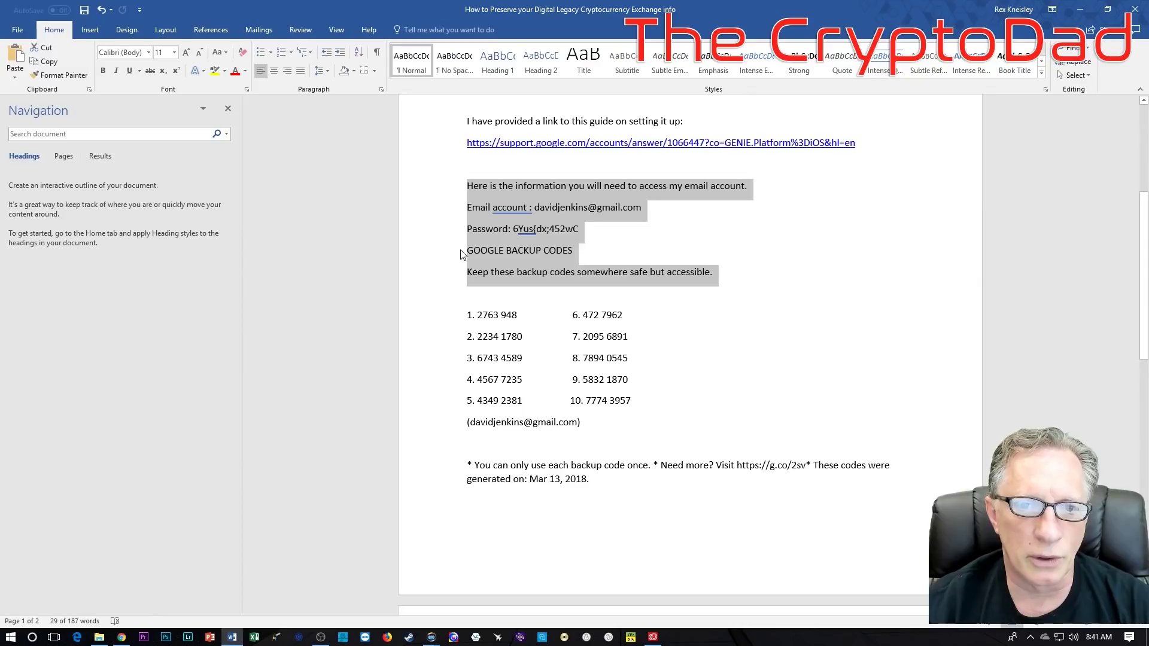
{"action": "left_click", "coordinate": [465, 292]}
{"action": "left_click_drag", "start_coordinate": [466, 250], "coordinate": [654, 421]}
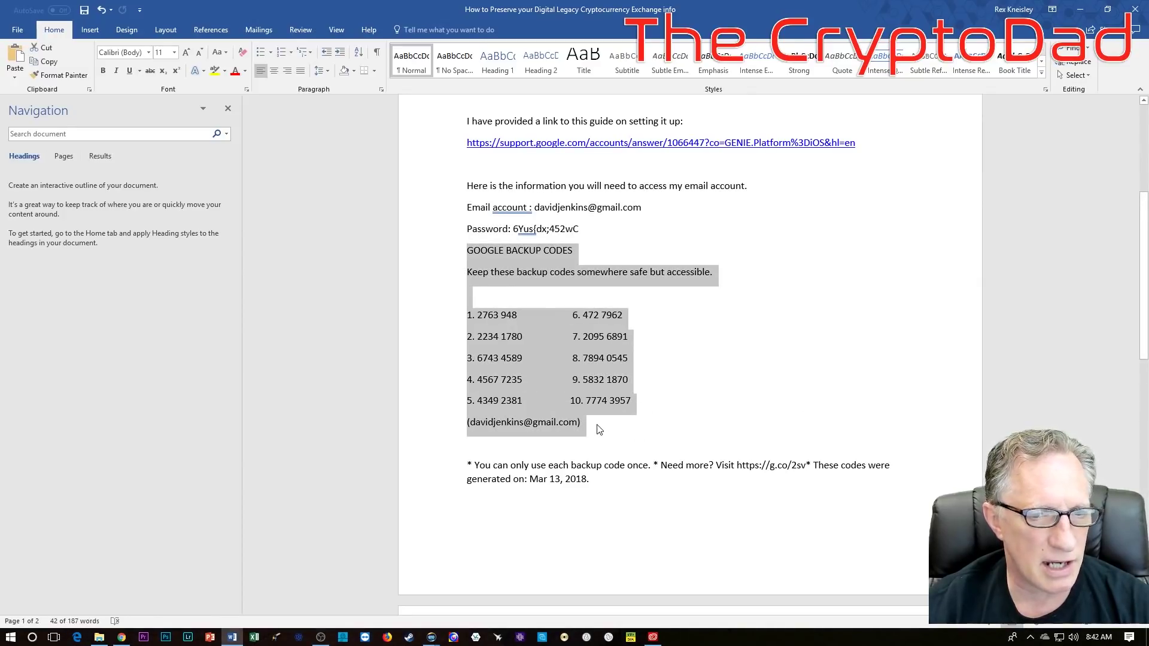
{"action": "scroll", "coordinate": [449, 434], "scroll_direction": "down", "scroll_amount": 5}
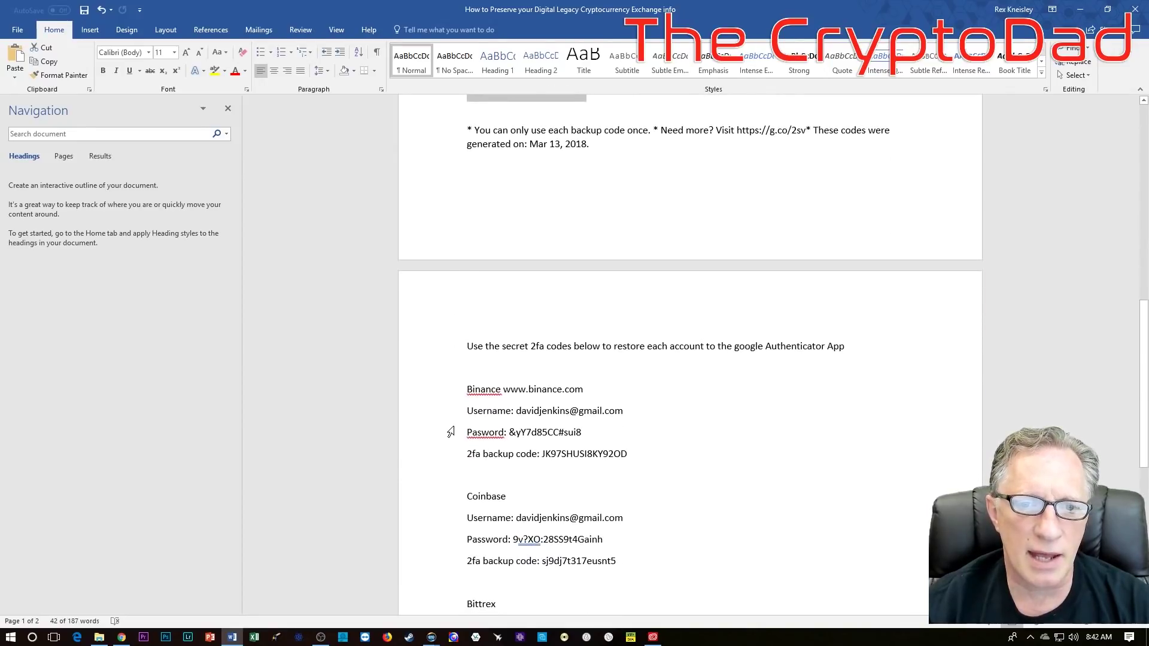
{"action": "scroll", "coordinate": [451, 431], "scroll_direction": "down", "scroll_amount": 3}
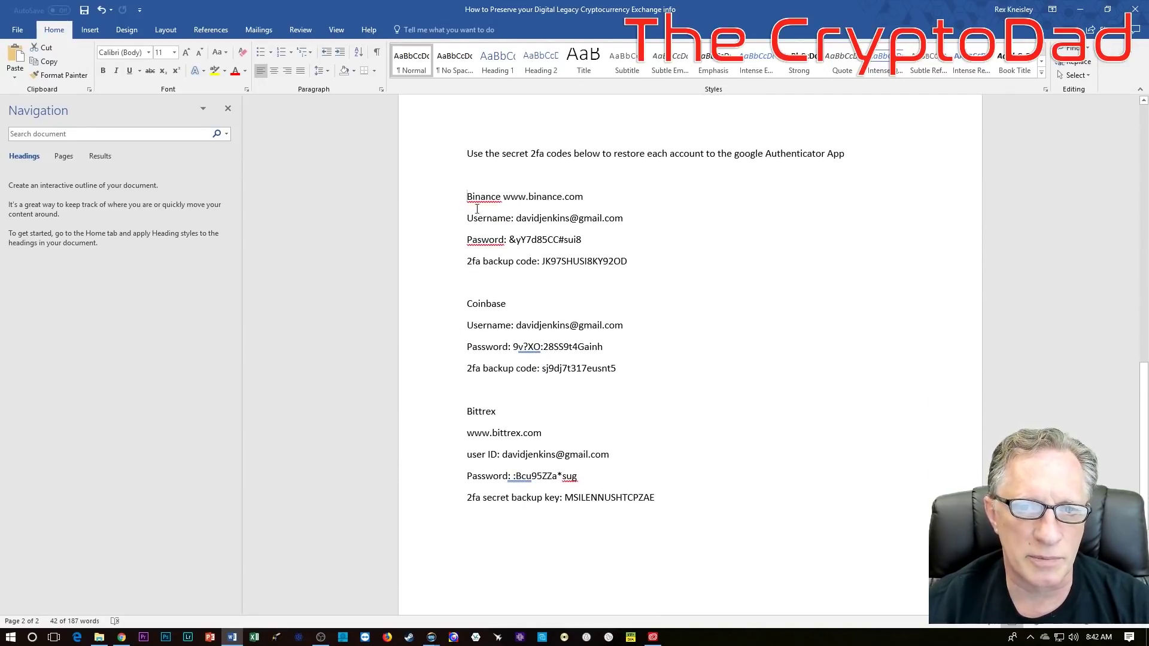
{"action": "left_click_drag", "start_coordinate": [477, 209], "coordinate": [698, 505]}
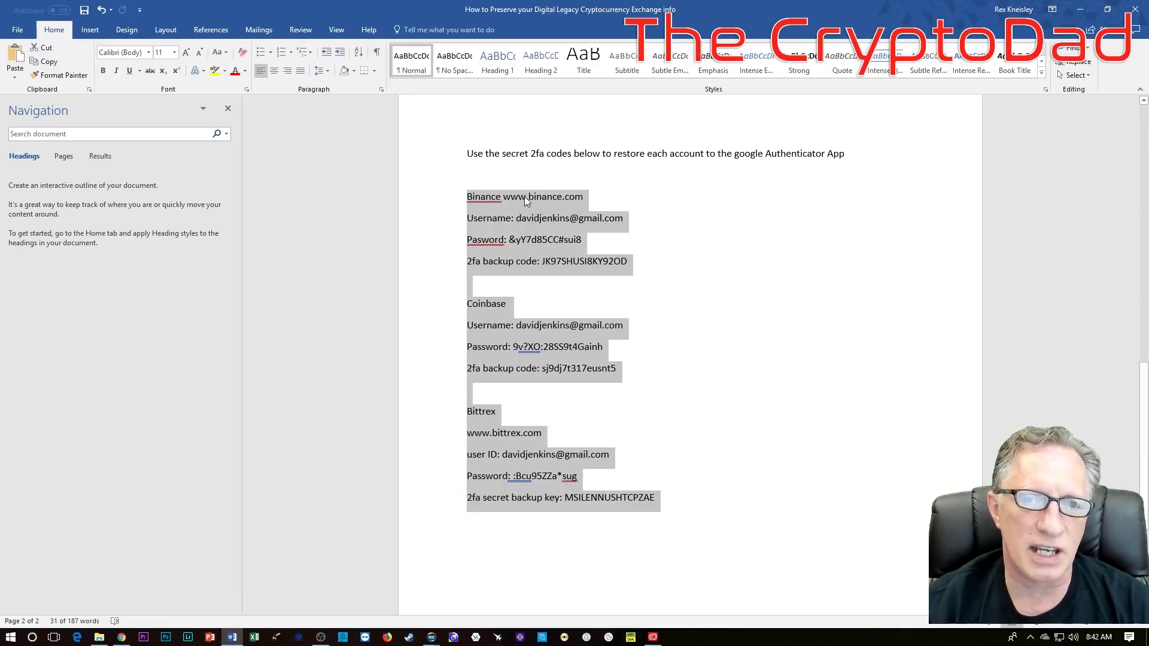
{"action": "left_click", "coordinate": [449, 230]}
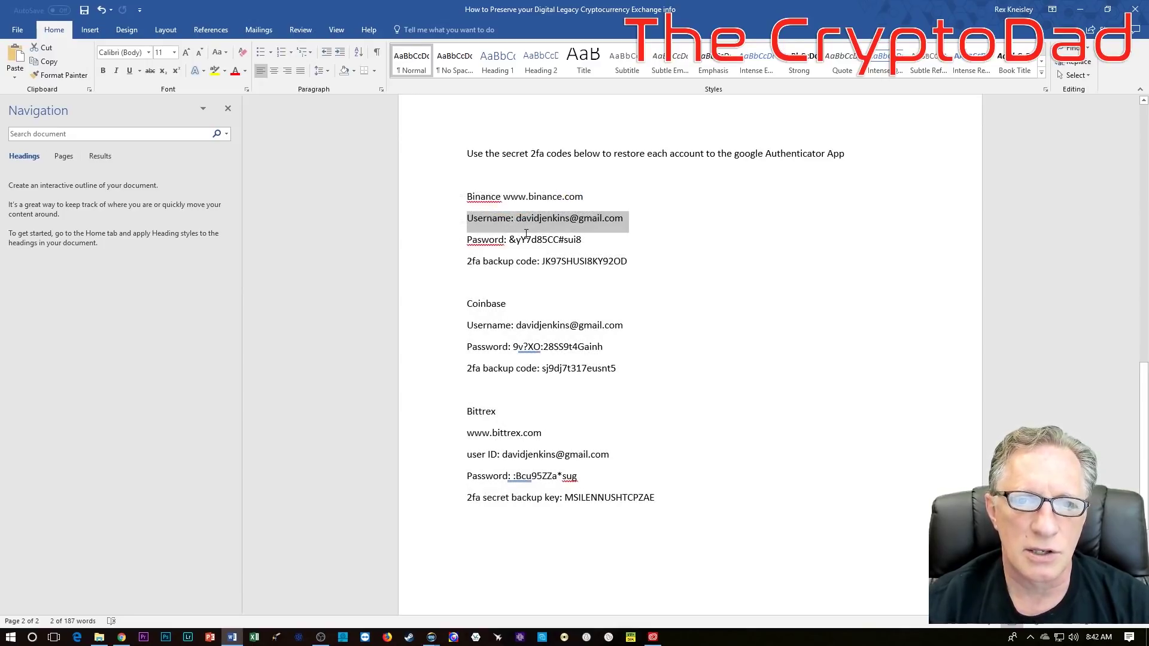